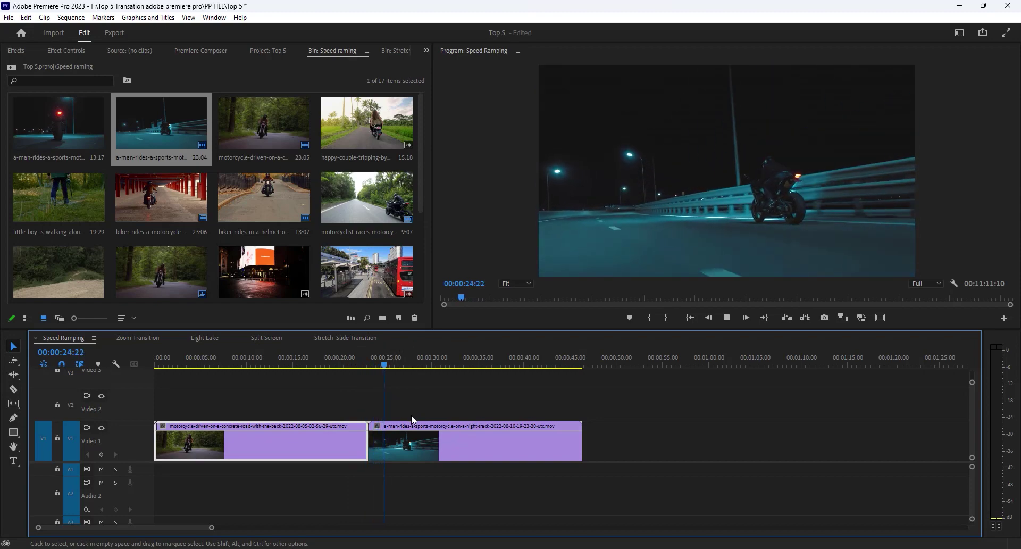
Show the Time Remapping Speed line on both the night-track and the forest-road motorcycle clips
click(413, 438)
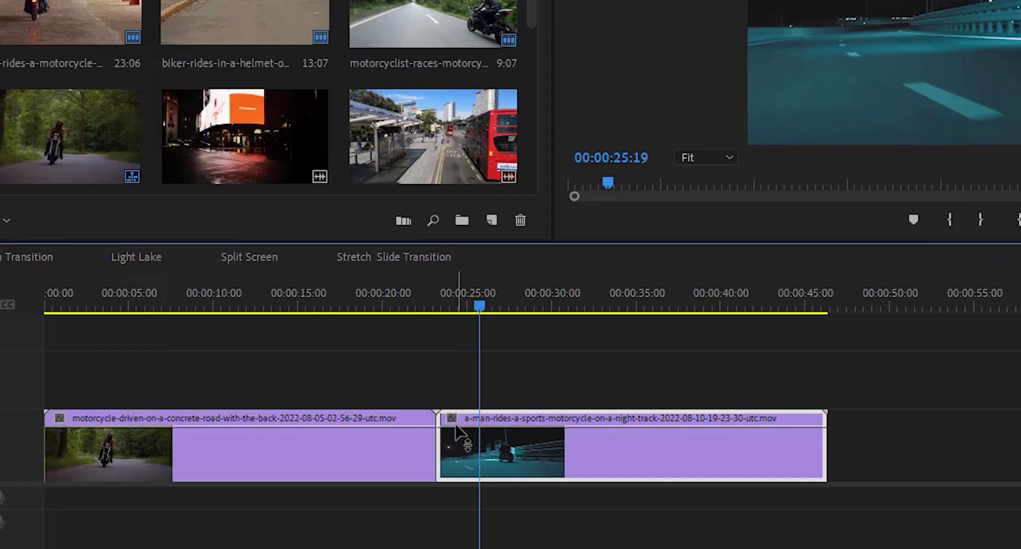
right_click(453, 419)
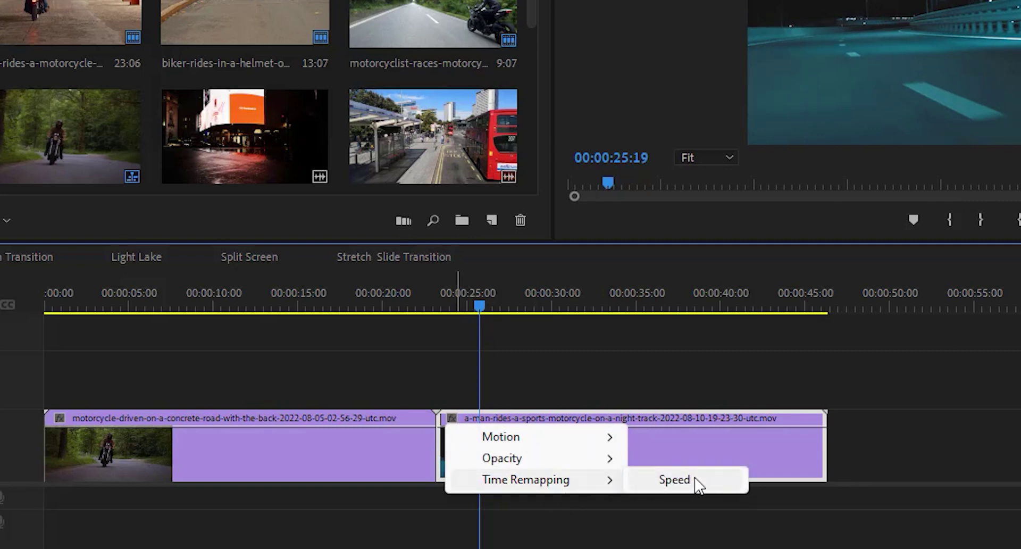
click(696, 479)
right_click(61, 419)
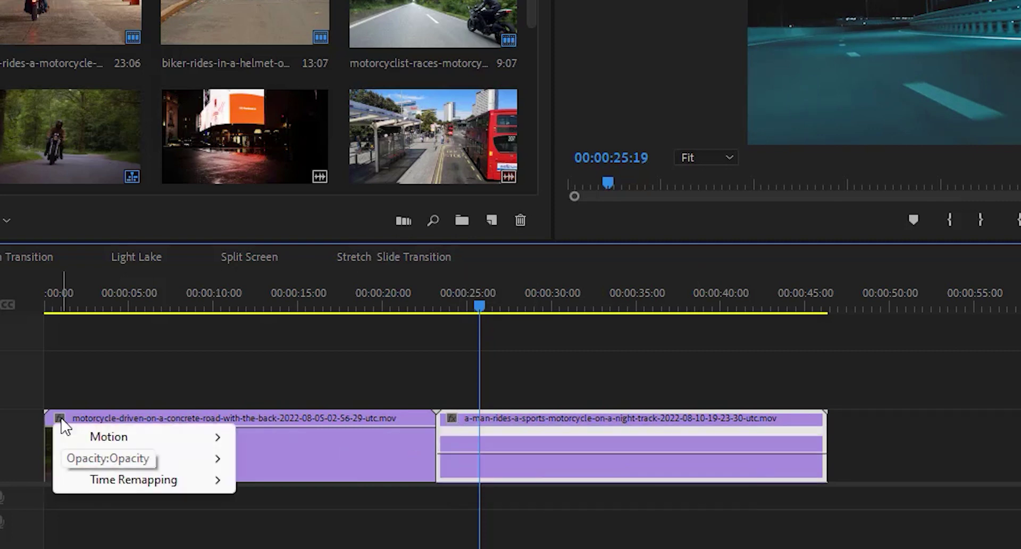
click(276, 481)
Add a speed keyframe to the forest-road clip at 00:00:18:21 and raise the speed after it to about 606%
drag(481, 311, 366, 353)
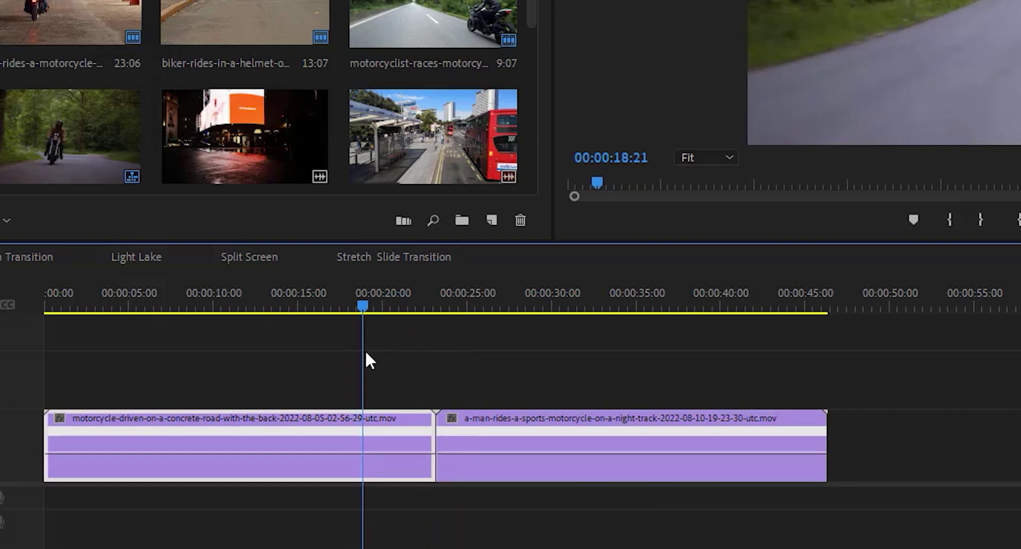
ctrl+click(362, 455)
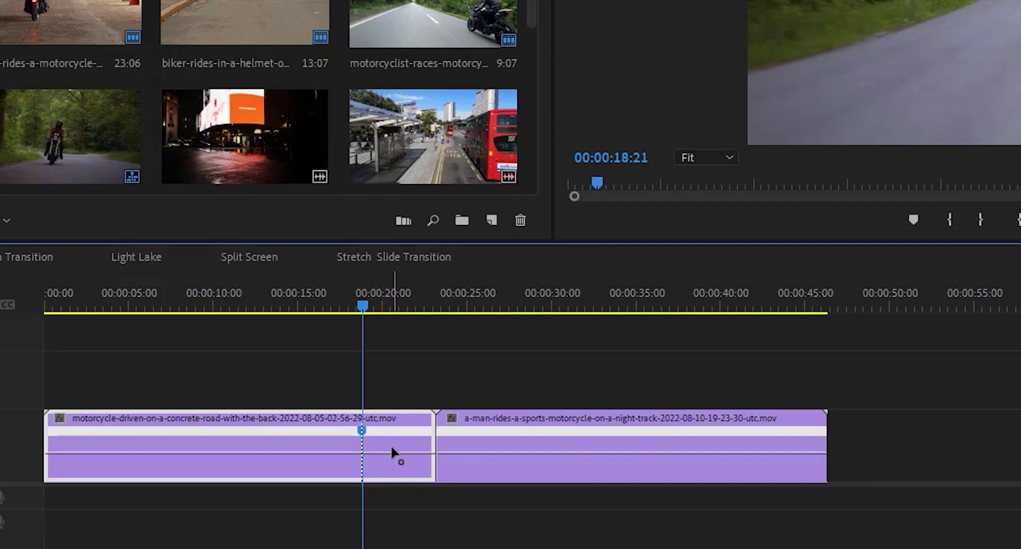
drag(403, 449, 403, 444)
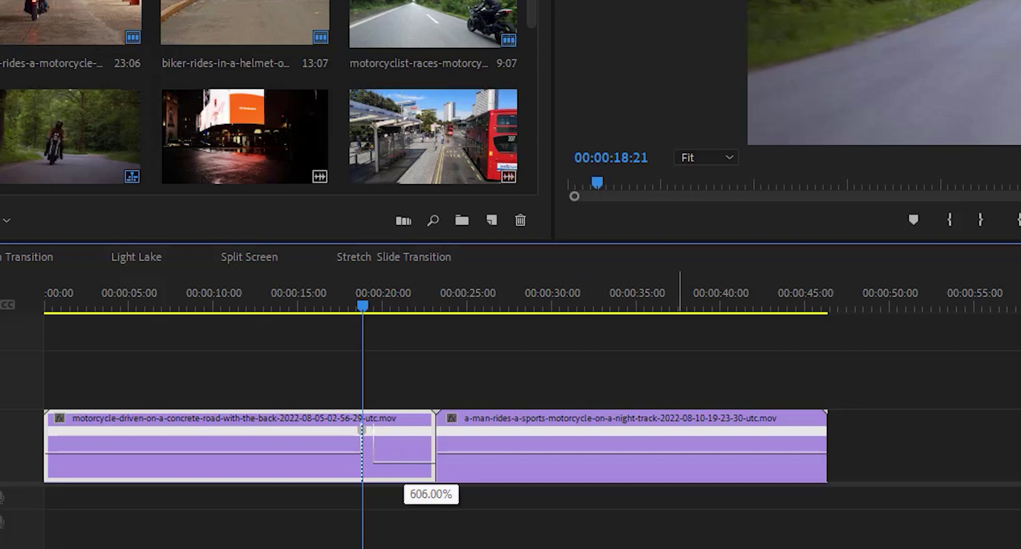
drag(403, 428, 355, 225)
Add a speed keyframe to the night-track clip at 00:00:26:22 and raise the speed before it to about 501%
scroll(355, 372, up, 2)
drag(584, 302, 598, 303)
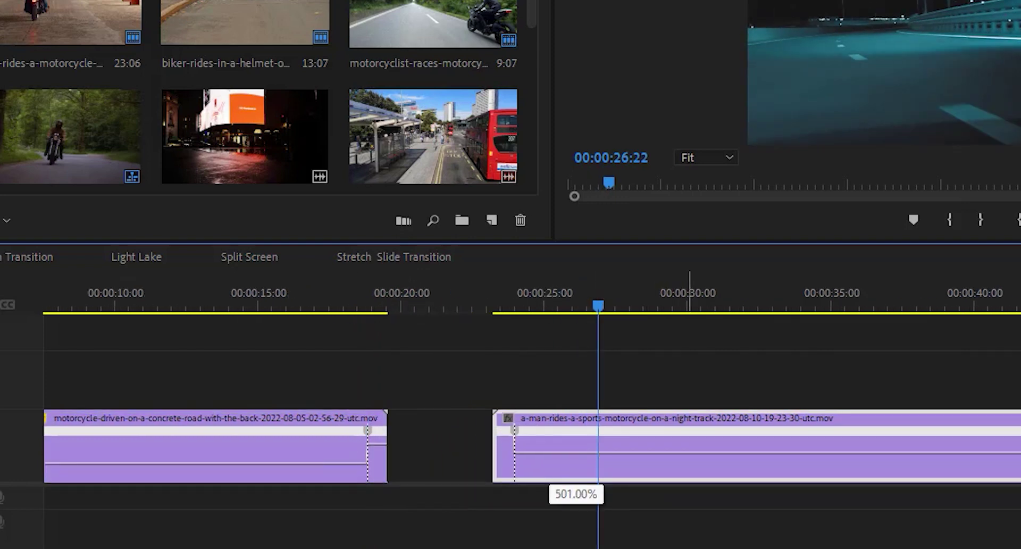
Move the night-track clip against the end of the forest-road clip and play back the cut
drag(551, 435, 445, 435)
click(371, 302)
key(equal)
key(equal)
key(equal)
key(space)
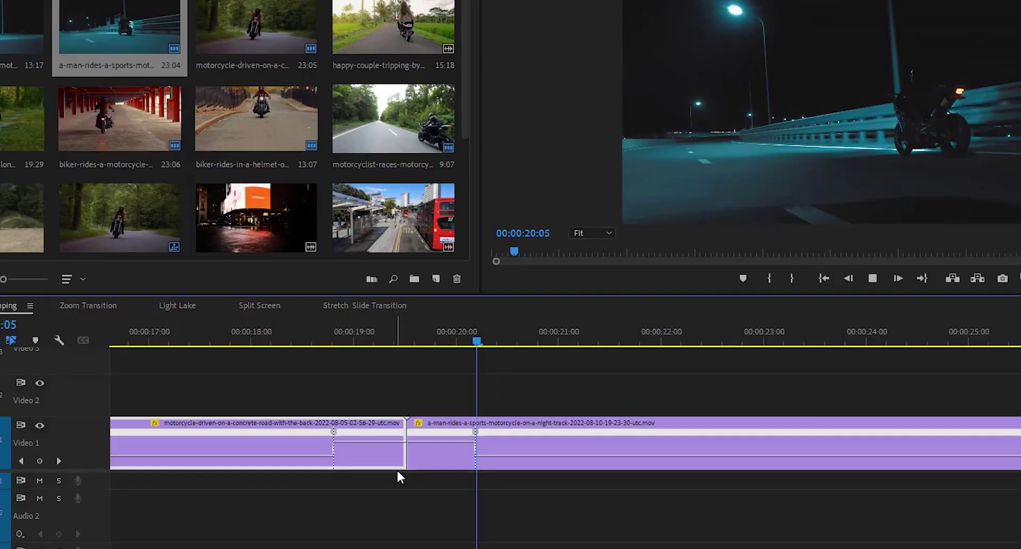
key(space)
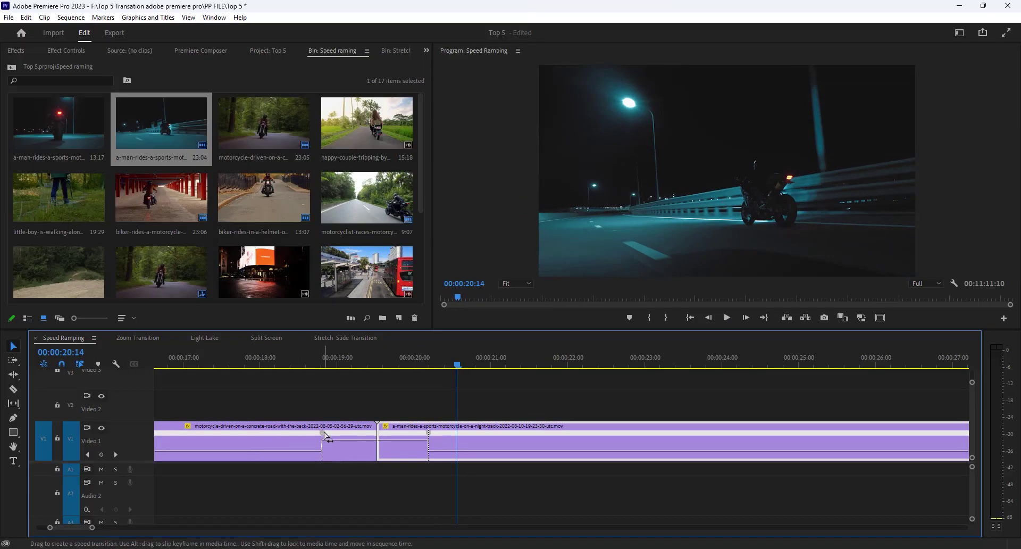
Split the speed keyframes of both motorcycle clips into short ramps into and out of the fast section
mouse_move(336, 432)
mouse_down()
mouse_move(350, 434)
mouse_move(333, 437)
mouse_up()
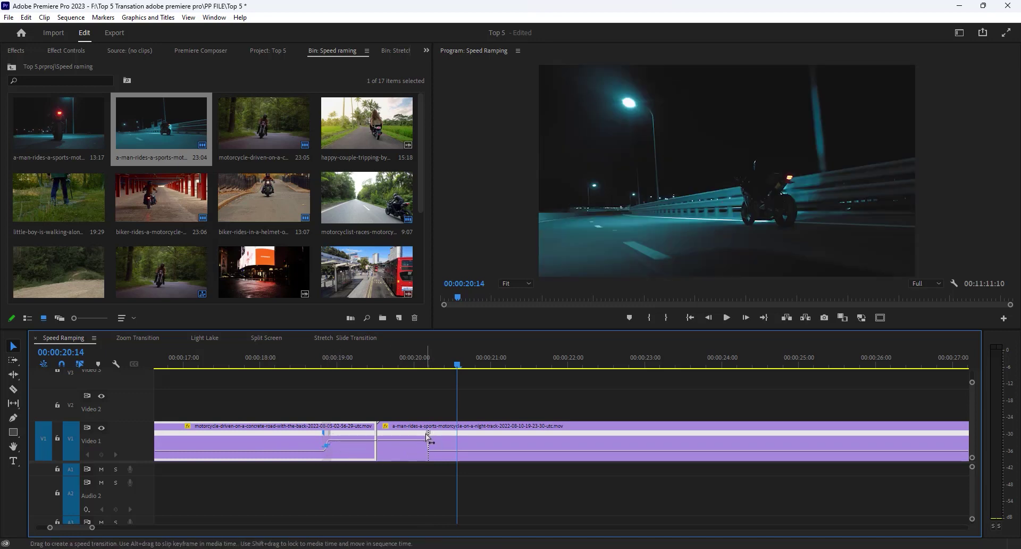
drag(428, 437, 424, 440)
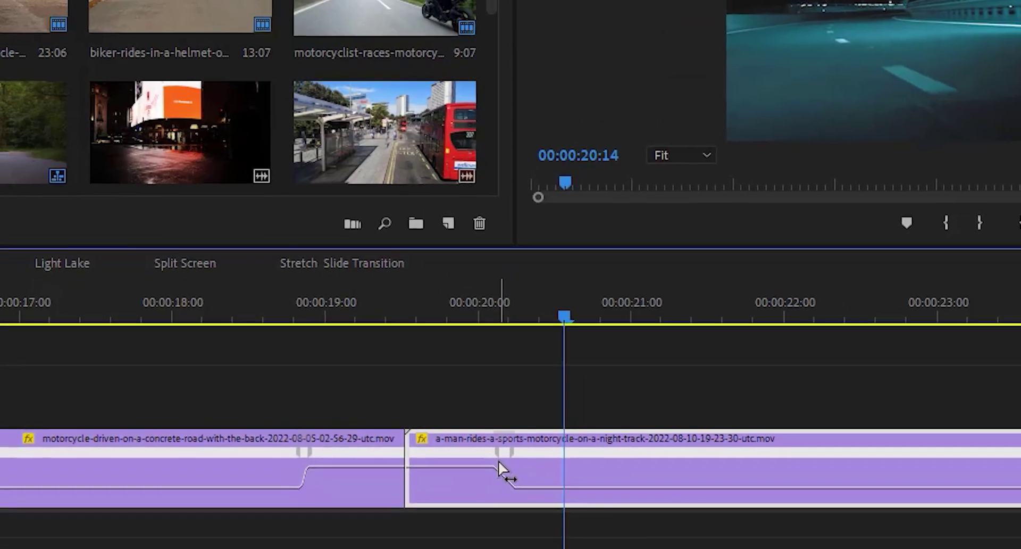
click(511, 453)
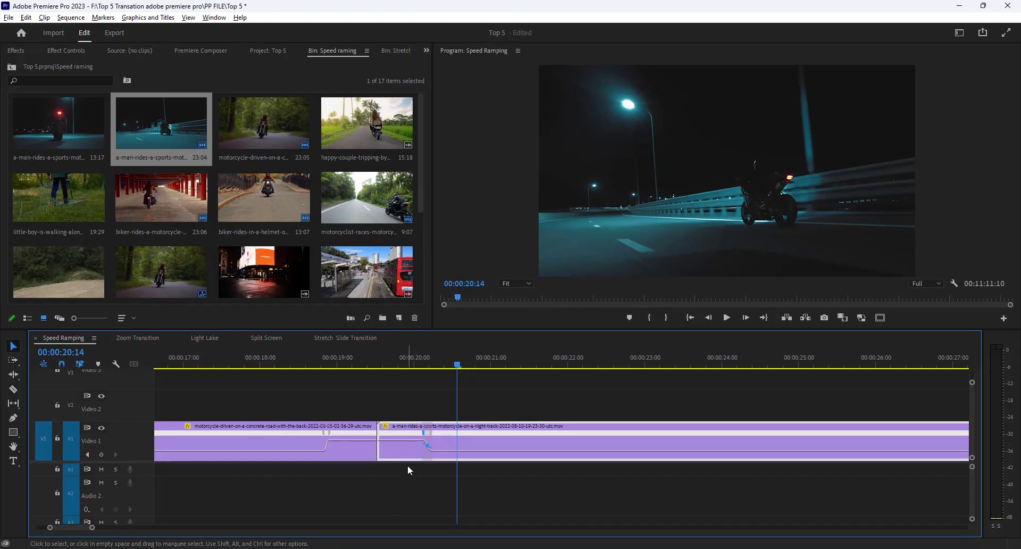
Play back the speed-ramp transition between the two motorcycle clips
alt+scroll(408, 468, down, 2)
drag(394, 364, 282, 401)
key(space)
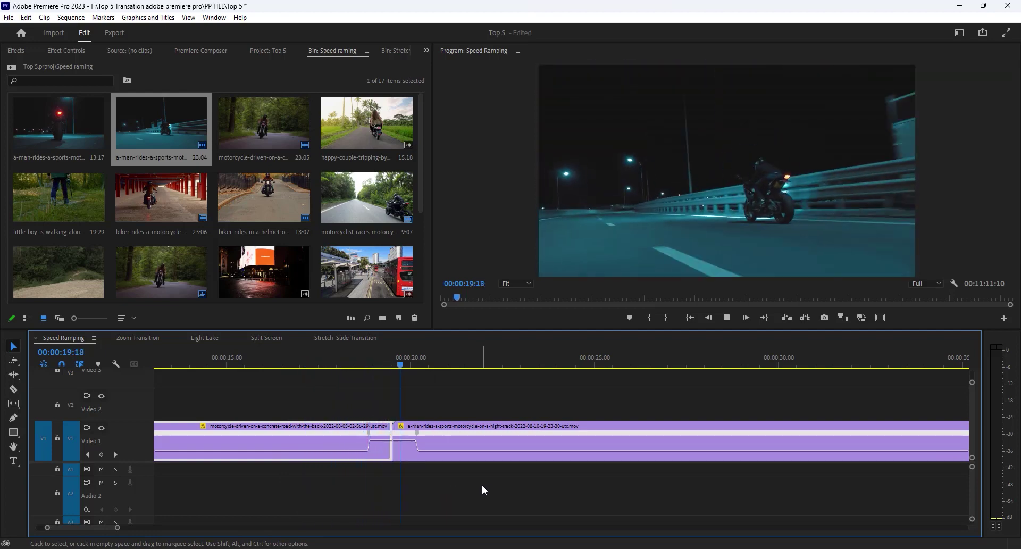
scroll(433, 459, up, 2)
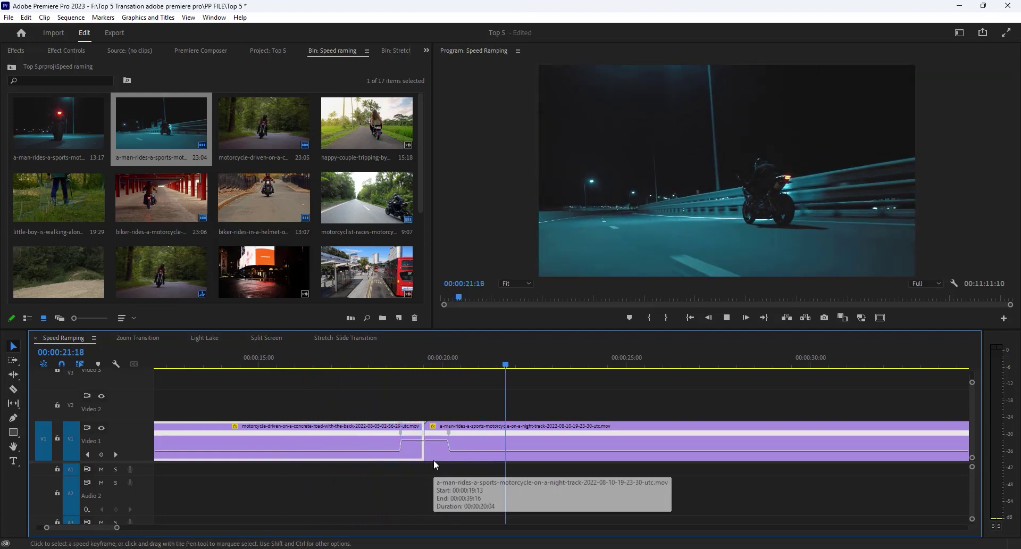
scroll(439, 460, down, 2)
key(minus)
key(space)
key(minus)
key(minus)
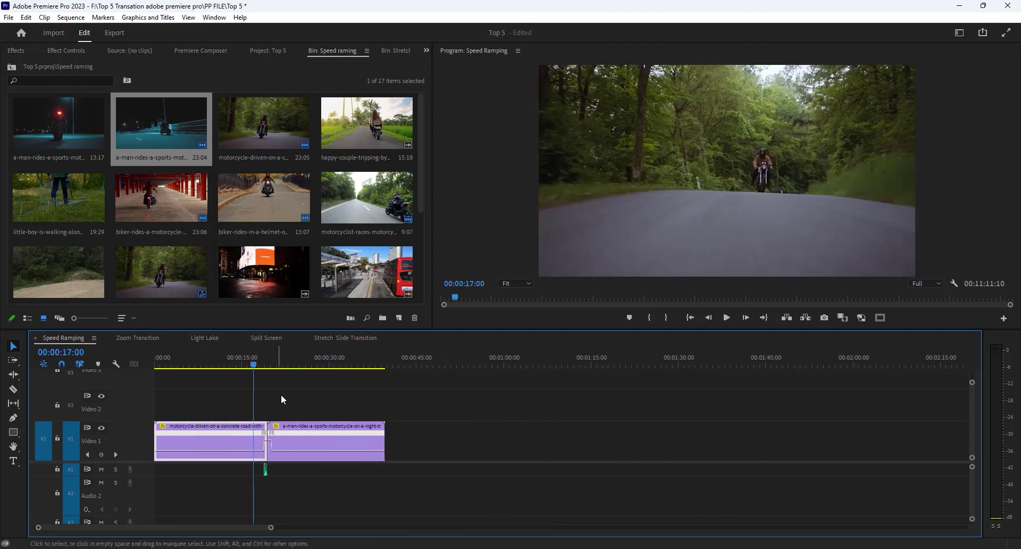
Nudge the sound effect slightly along the audio track beneath the cut and play the sequence
key(equal)
drag(664, 477, 679, 477)
key(space)
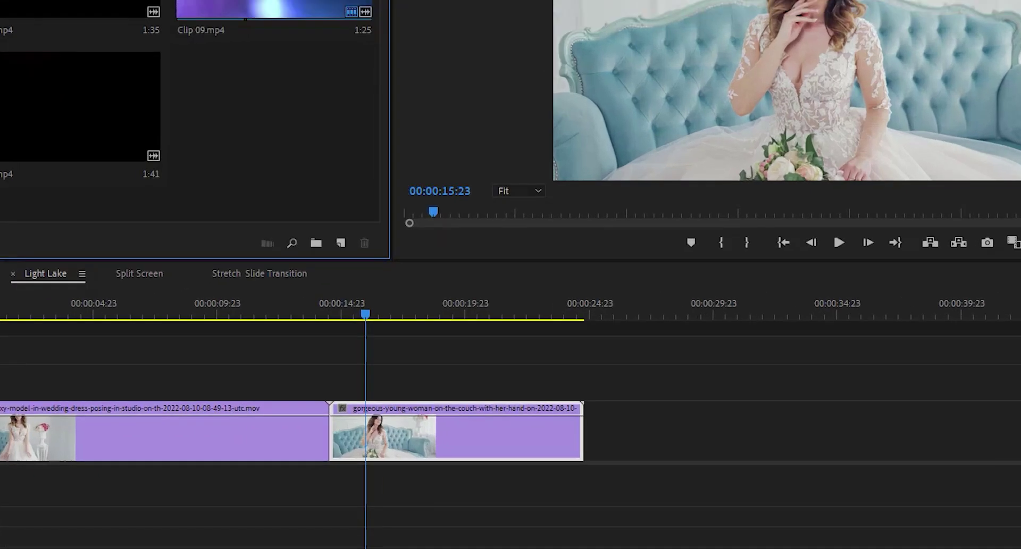
In the Light Lake sequence, place Clip 09.mp4 on V2 over the cut between the two wedding clips
drag(383, 142, 419, 416)
drag(317, 389, 321, 392)
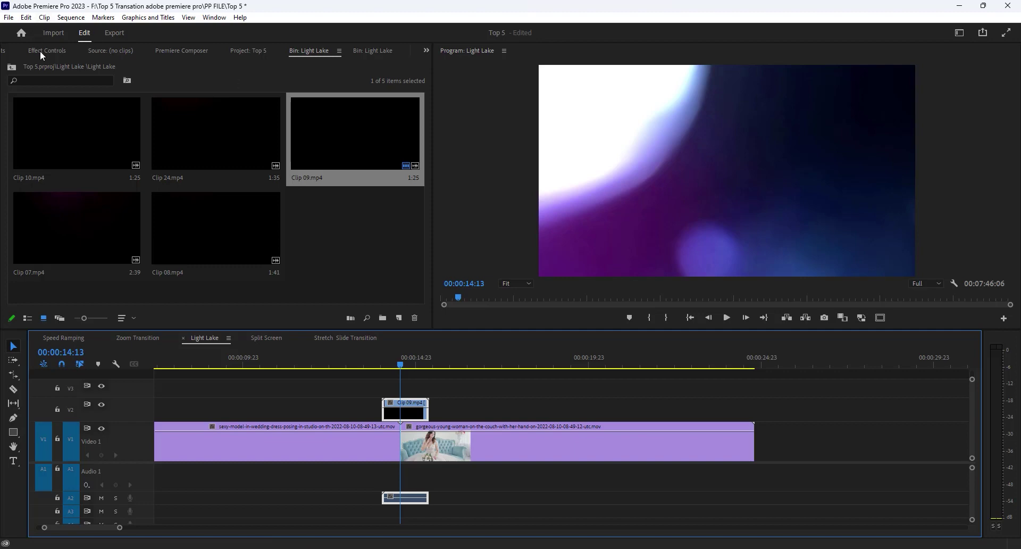
Set the blend mode of Clip 09.mp4 to Screen and play back the overlay across the cut
click(41, 49)
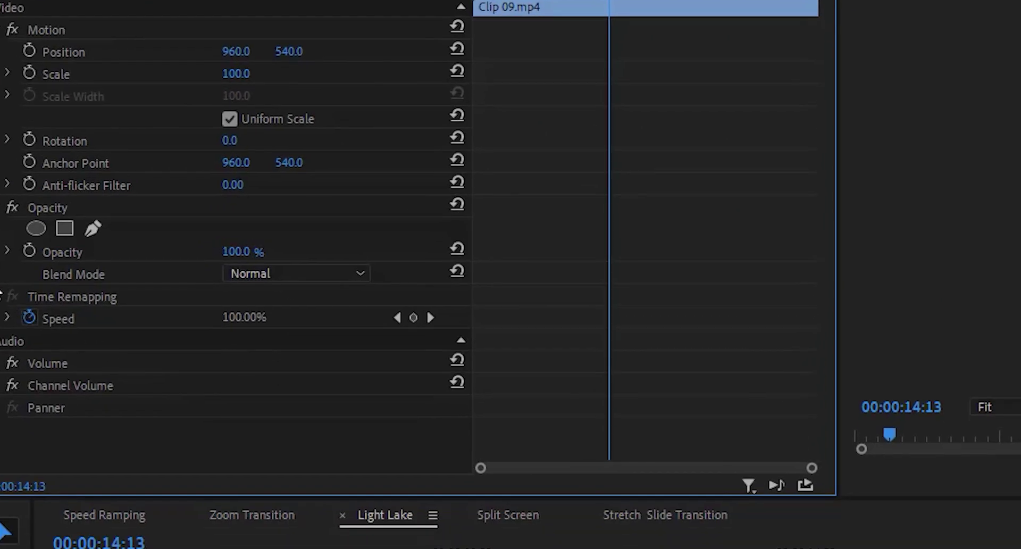
click(311, 273)
click(287, 489)
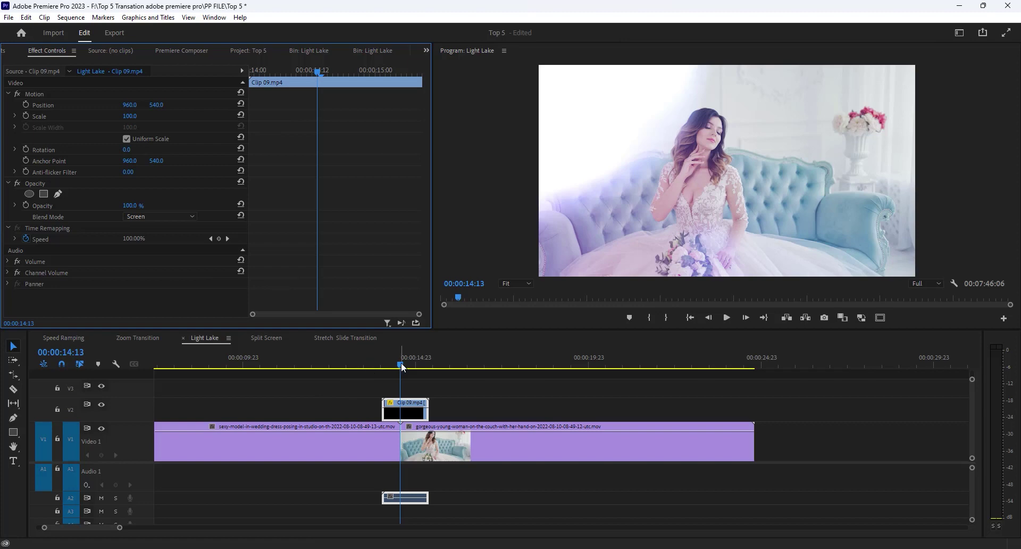
drag(401, 366, 378, 367)
key(space)
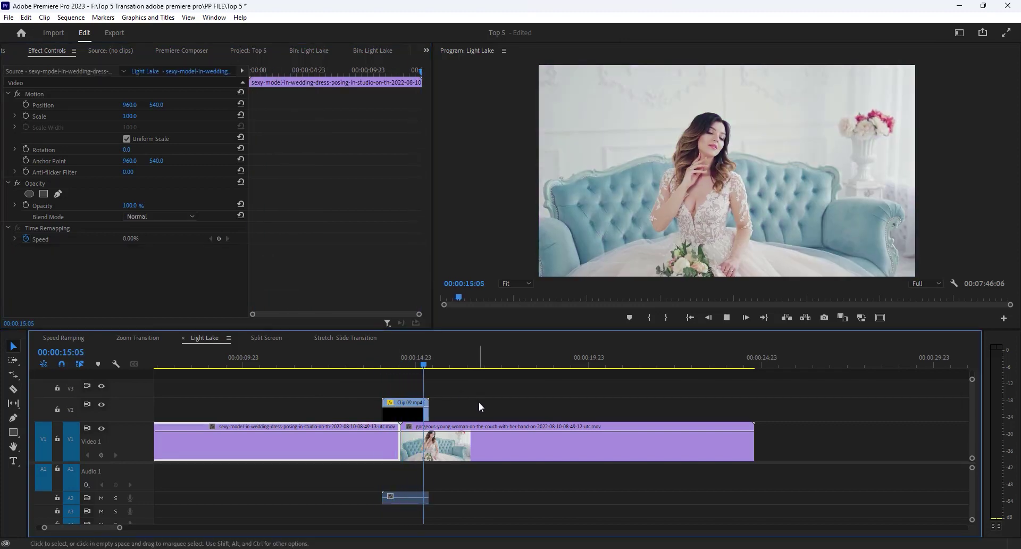
click(380, 363)
key(space)
Apply Cross Dissolve to the start and end of Clip 09.mp4 and shorten both, the ending one to 8 frames
mouse_move(398, 365)
mouse_down()
mouse_move(435, 367)
mouse_move(416, 367)
mouse_up()
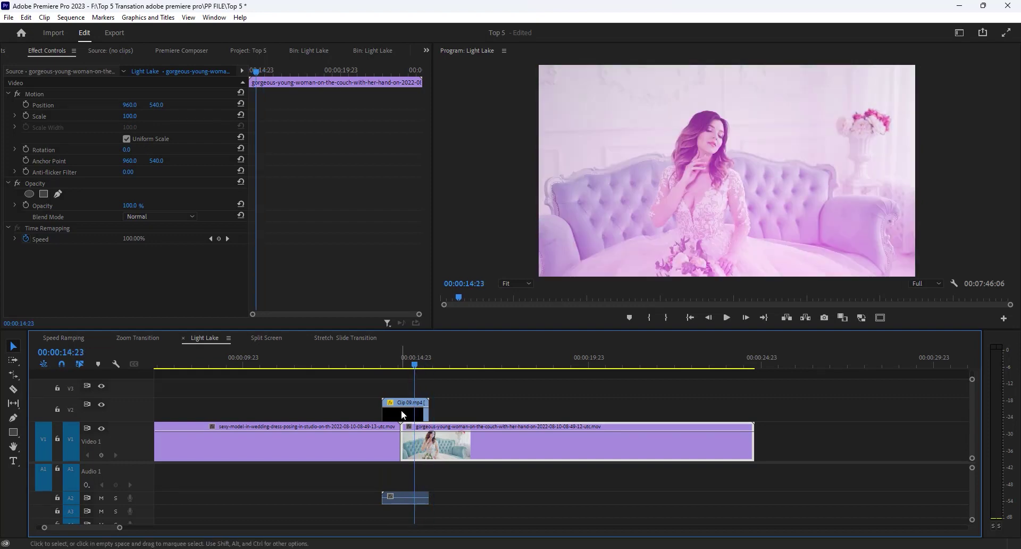
click(404, 412)
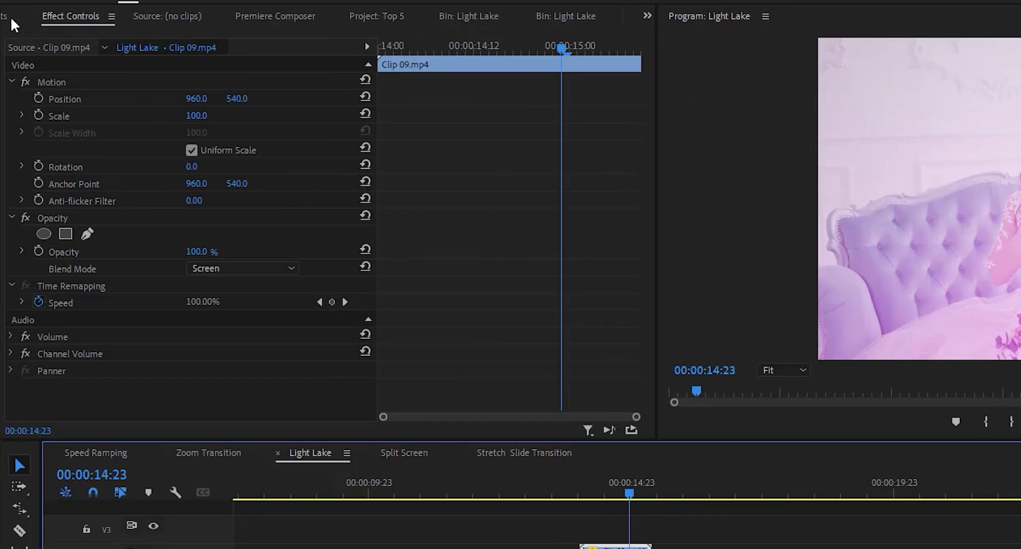
click(7, 51)
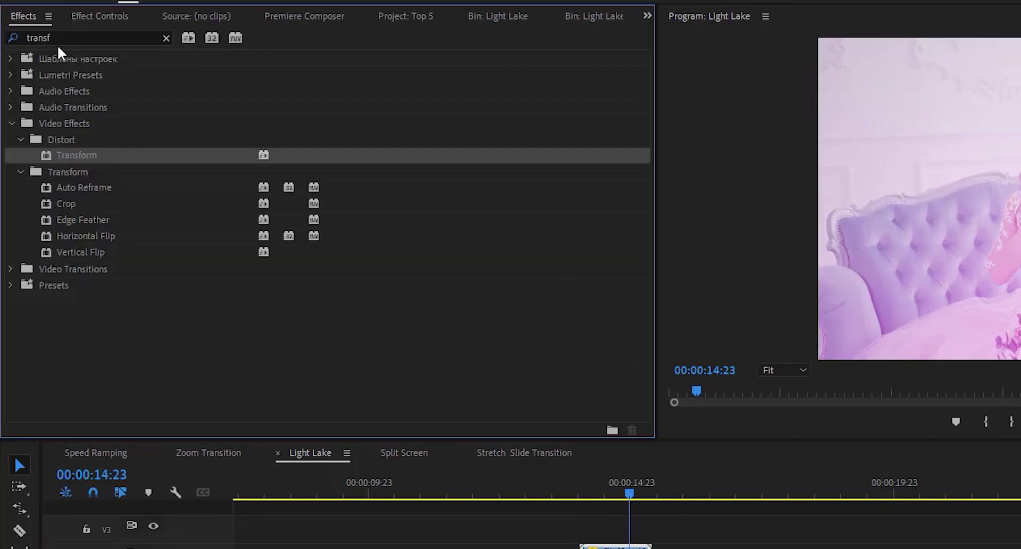
text(cros)
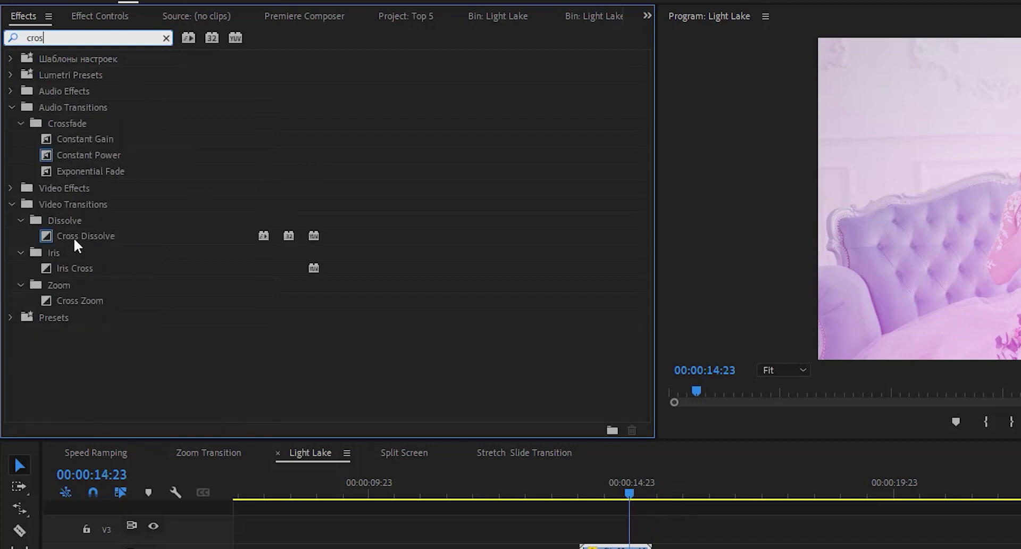
drag(77, 244, 612, 548)
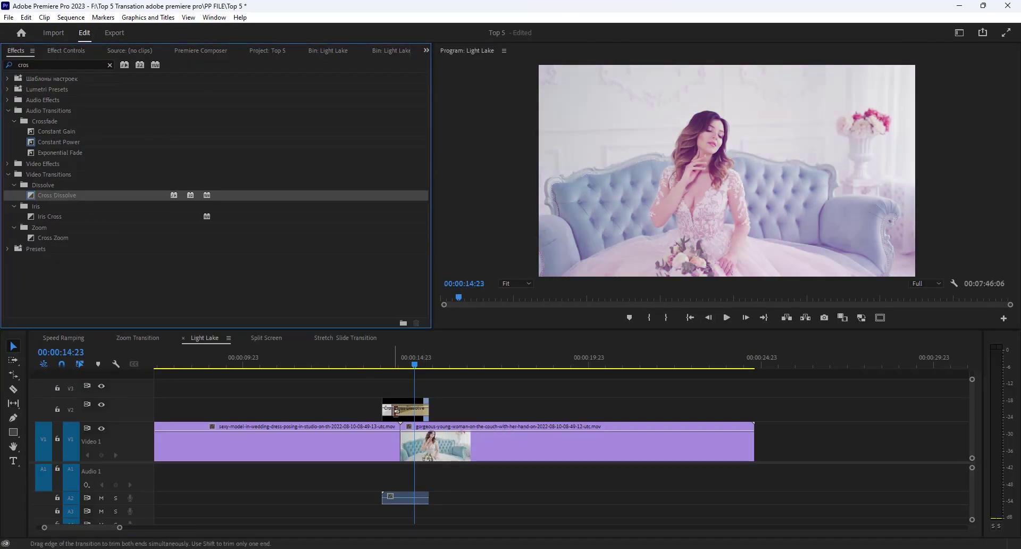
drag(396, 411, 426, 413)
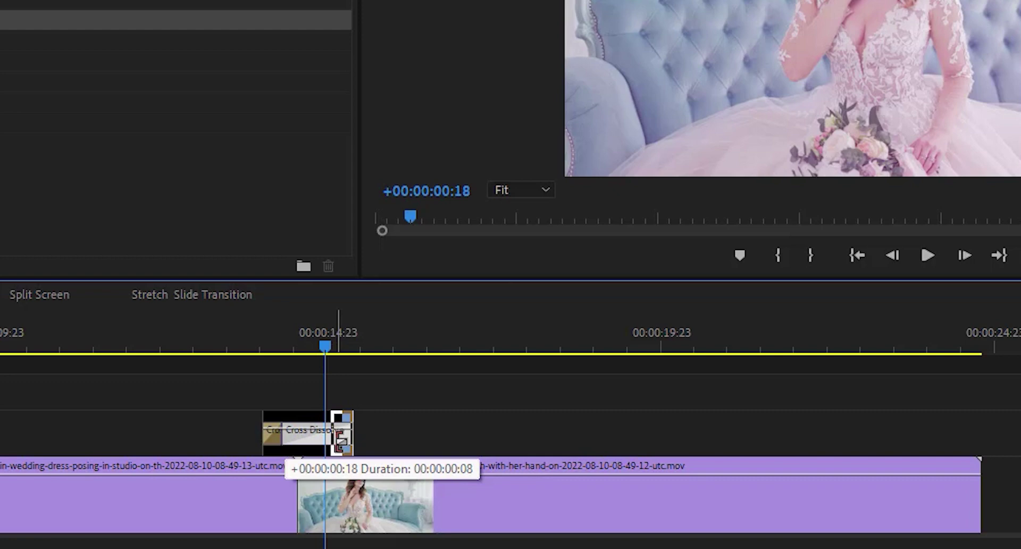
drag(338, 441, 338, 442)
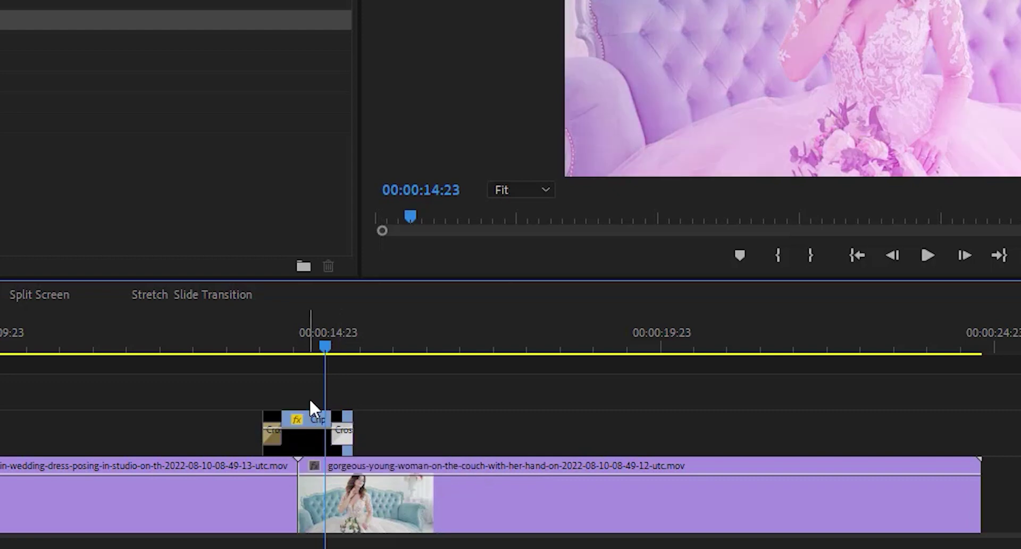
Play back the finished light overlay transition between the two wedding clips
drag(327, 330, 234, 381)
key(space)
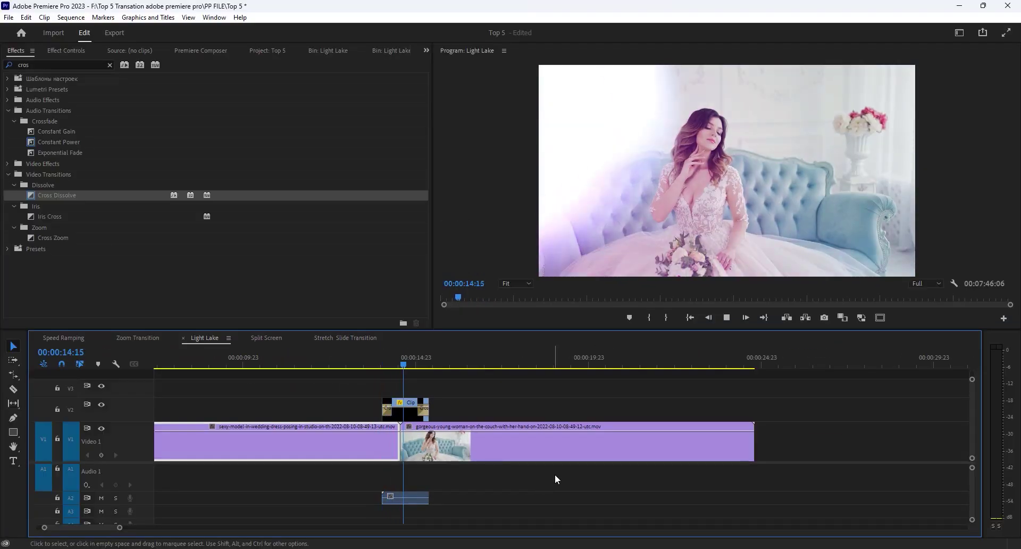
key(space)
key(minus)
key(minus)
key(minus)
key(minus)
key(minus)
click(170, 365)
key(backslash)
drag(448, 477, 534, 477)
click(494, 360)
key(space)
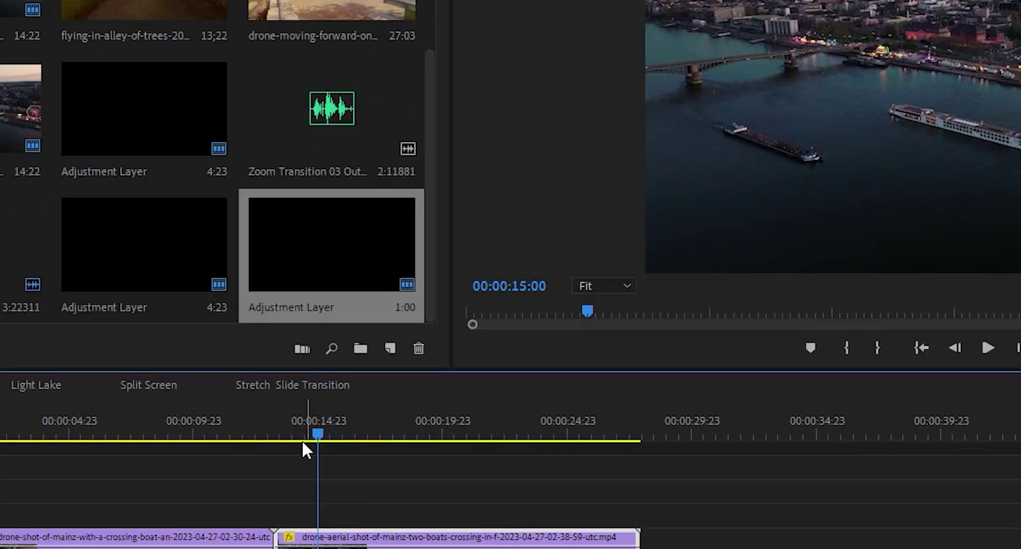
In the Zoom Transition sequence, create a 1920 × 1080, 23.976 fps adjustment layer and place it on V2 over the cut between the drone clips
click(390, 348)
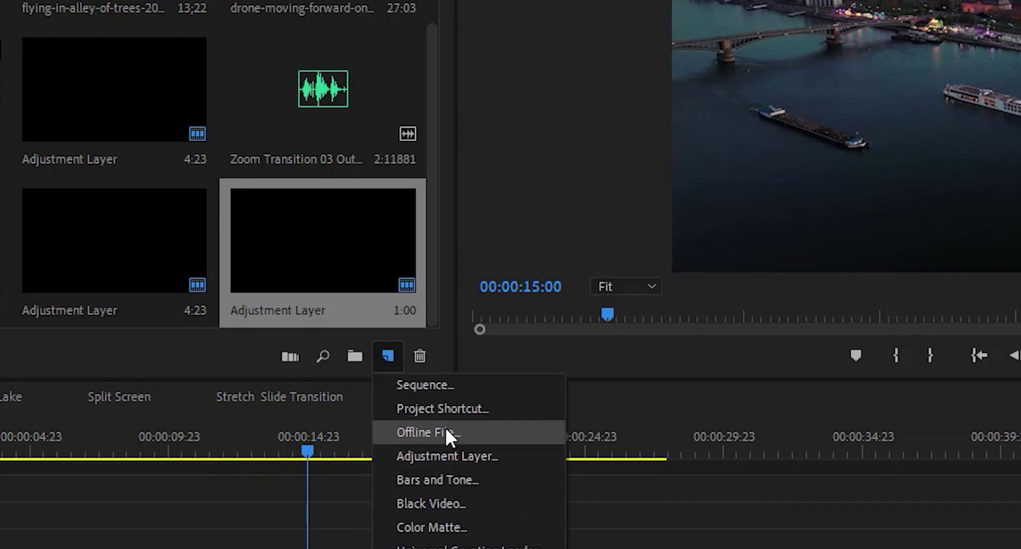
click(448, 455)
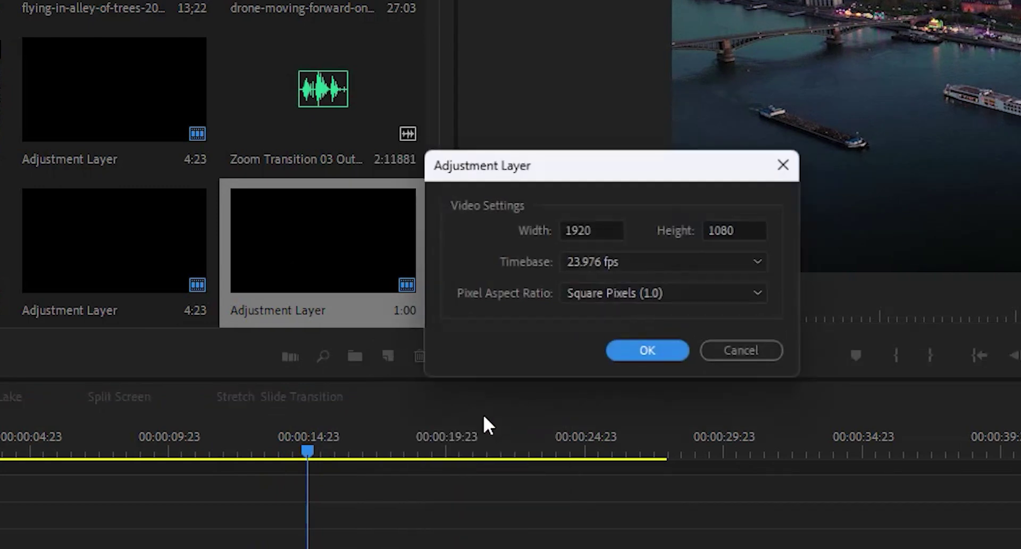
click(649, 357)
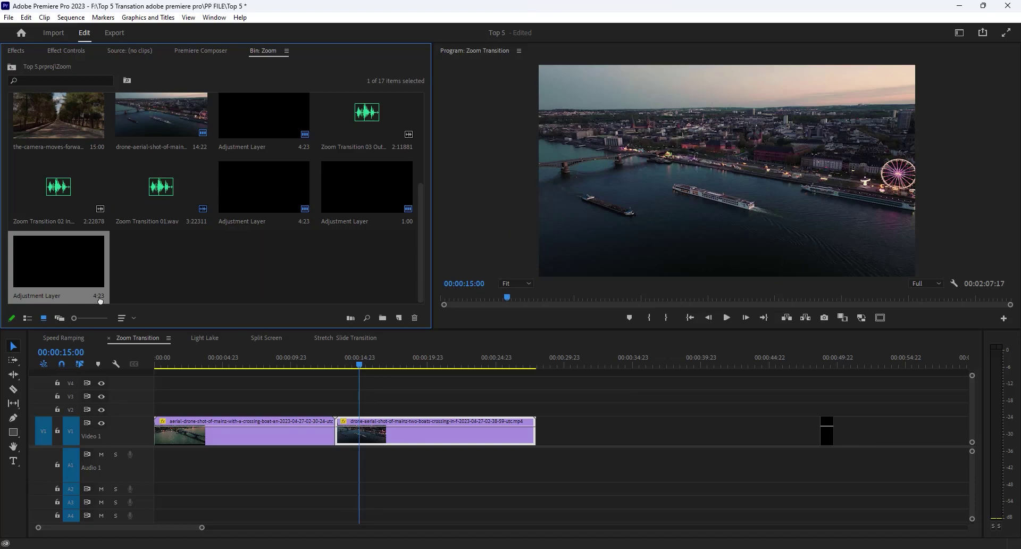
drag(132, 318, 310, 411)
drag(360, 366, 336, 371)
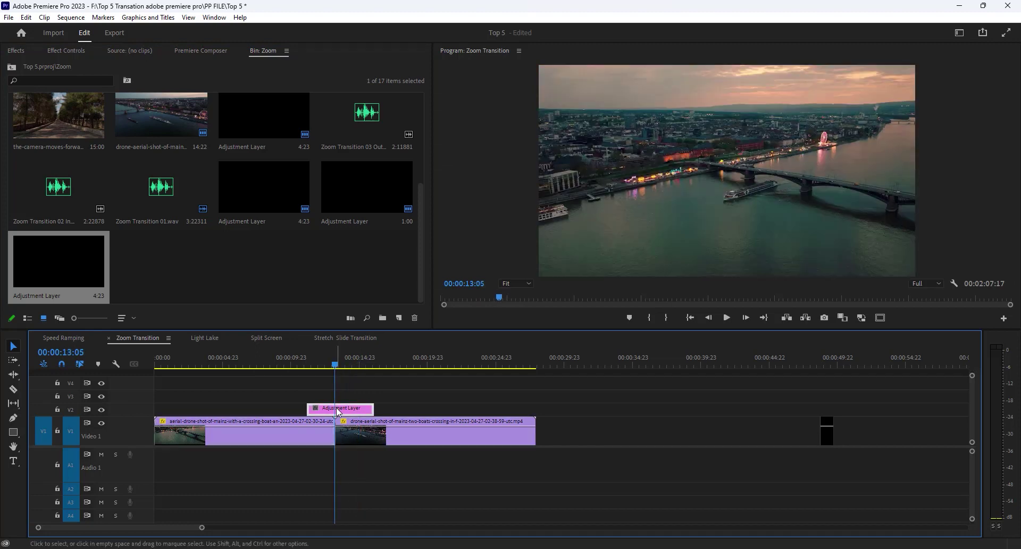
Apply the Transform effect to the adjustment layer over the cut and show its Transform settings
click(20, 50)
click(16, 64)
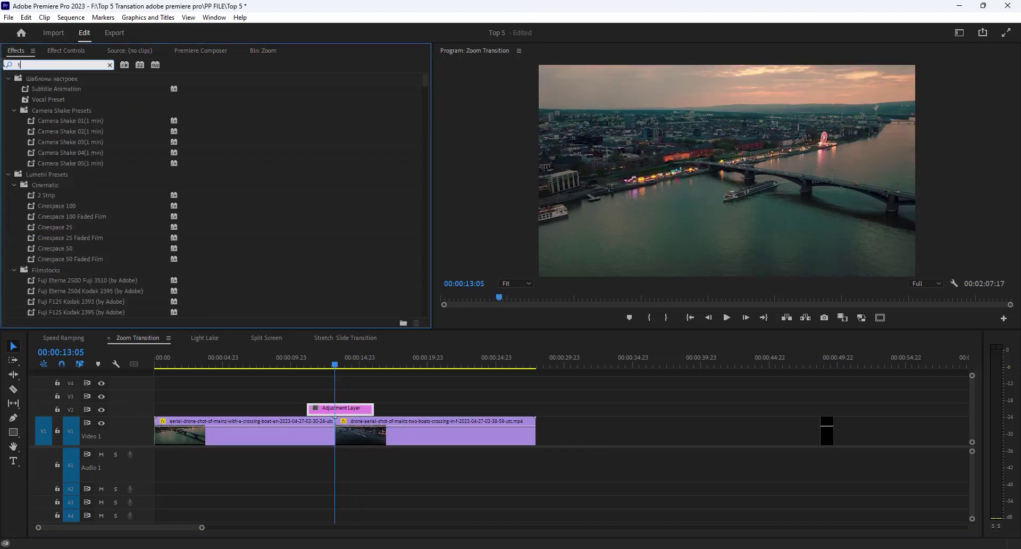
text(transf)
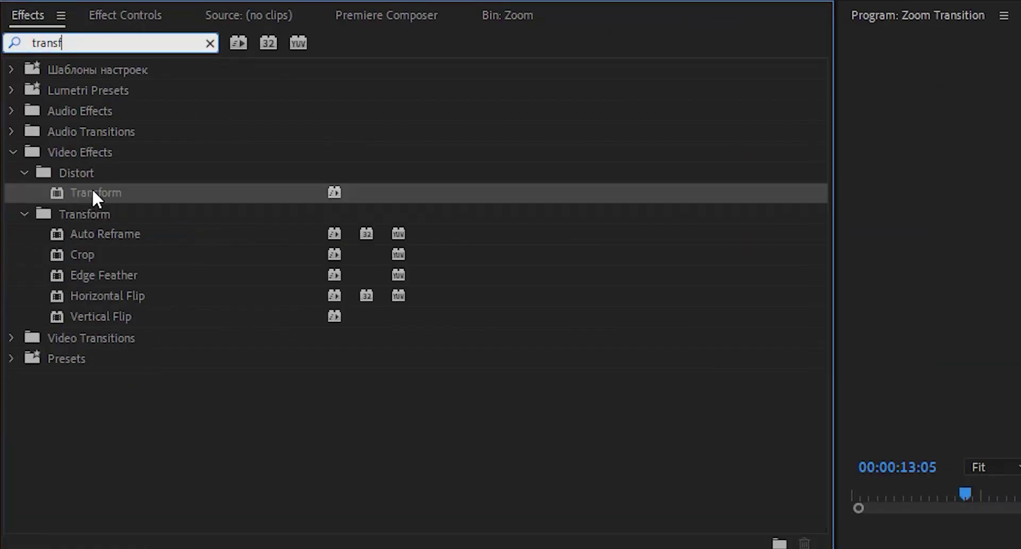
click(125, 15)
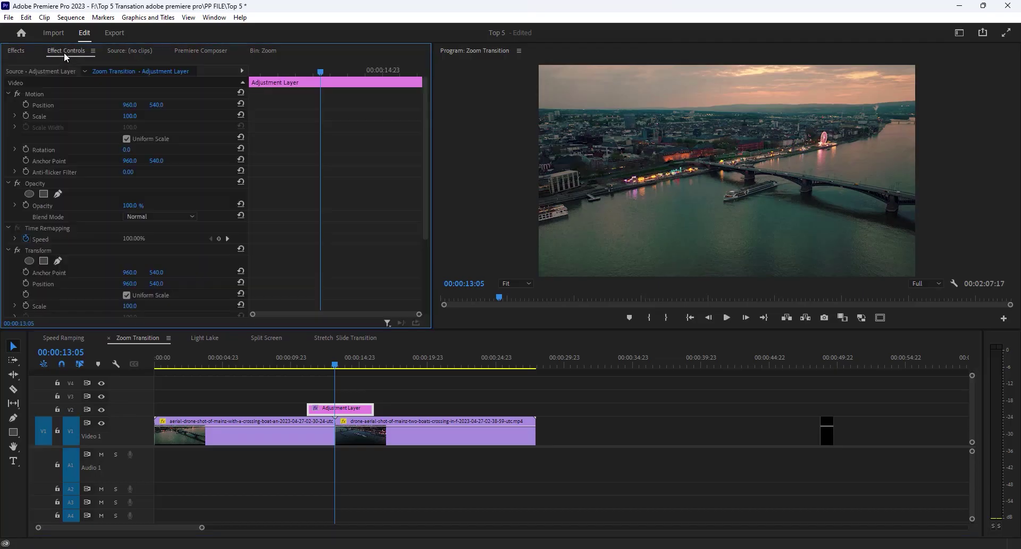
scroll(285, 164, down, 5)
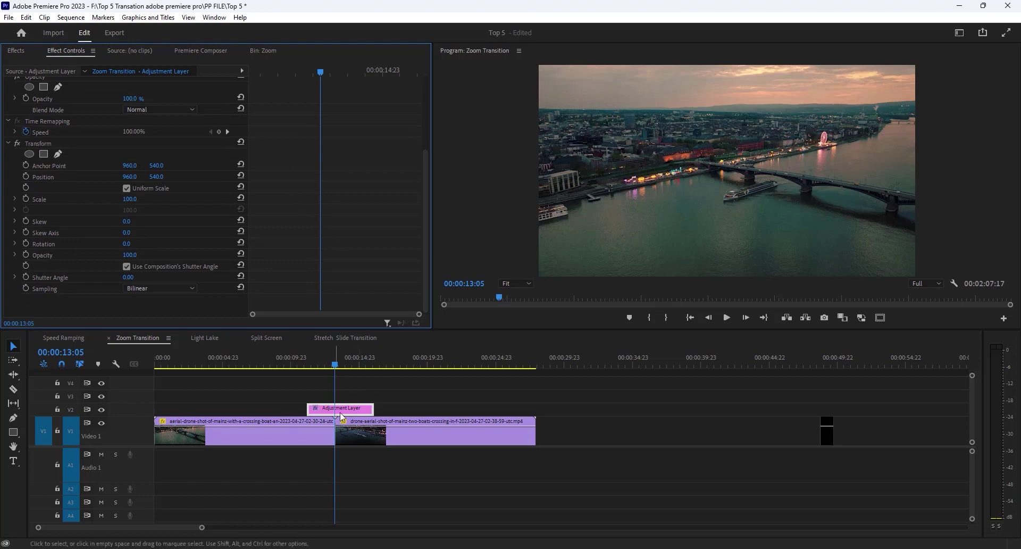
Disable Use Composition's Shutter Angle and keyframe Transform Scale at 250 and Shutter Angle at 360 at 00:00:13:05
click(38, 199)
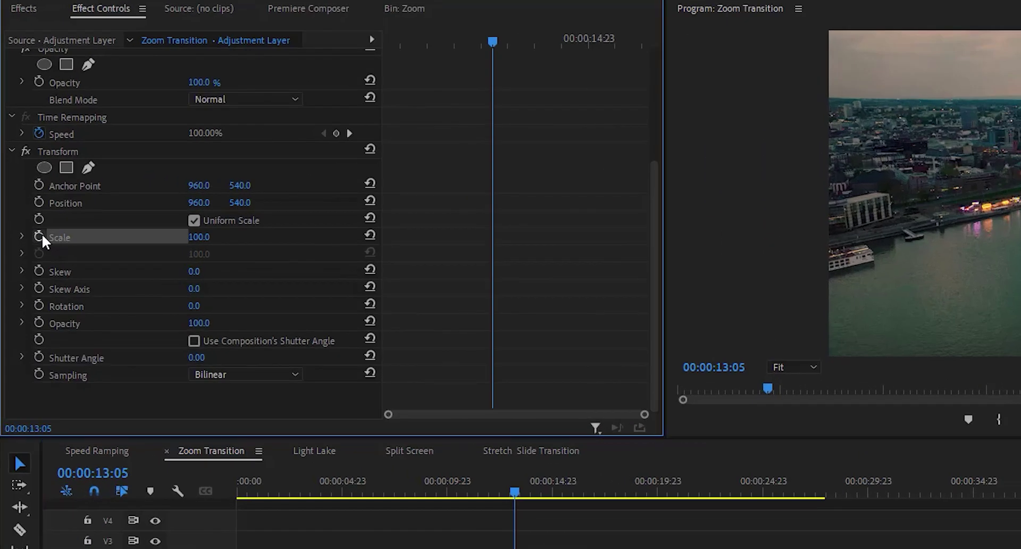
click(38, 236)
click(39, 356)
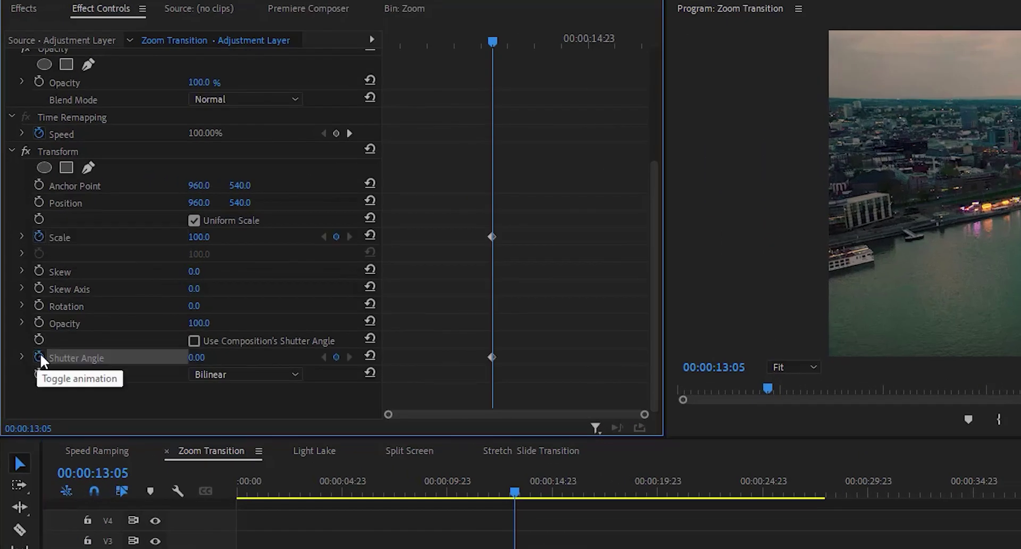
click(198, 237)
text(2)
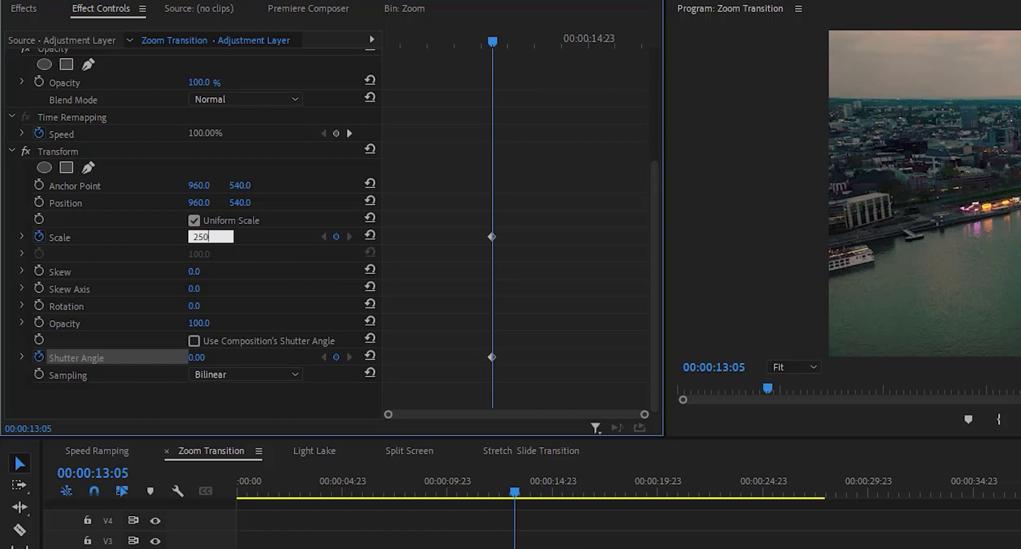
text(50)
key(Return)
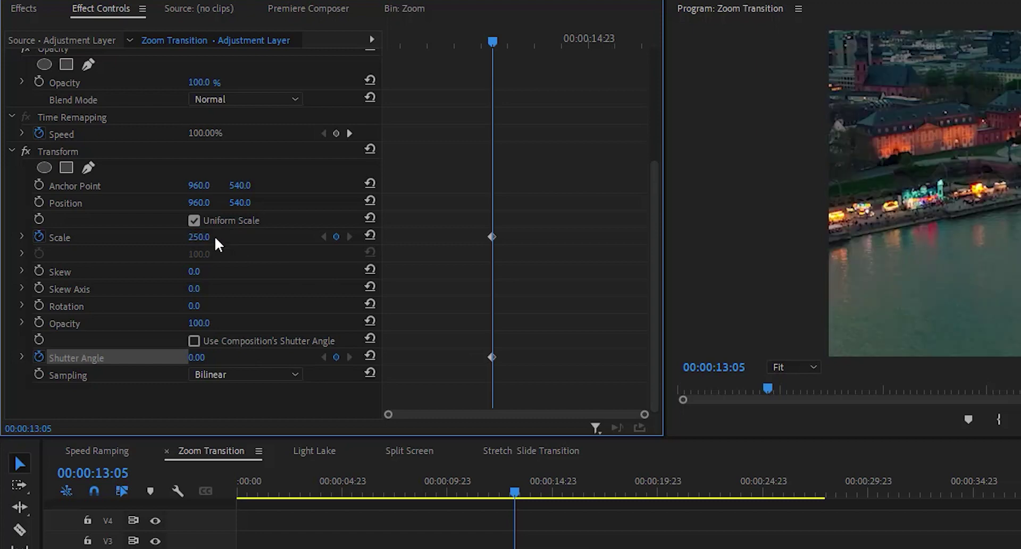
click(201, 357)
key(Return)
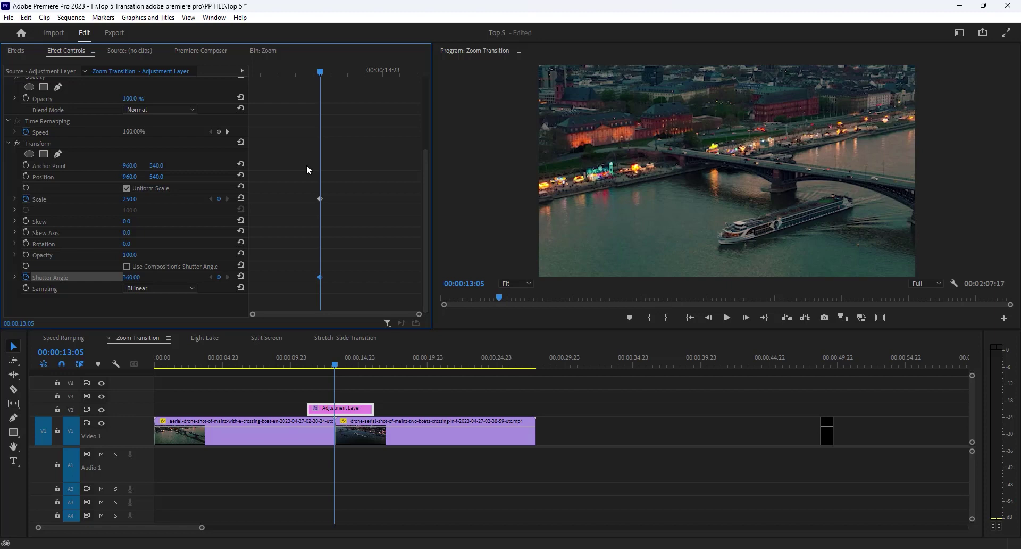
Five frames before the cut, at 00:00:13:00, reset Transform Scale and Shutter Angle to add default-value keyframes of 100 and 0
key(shift+Left)
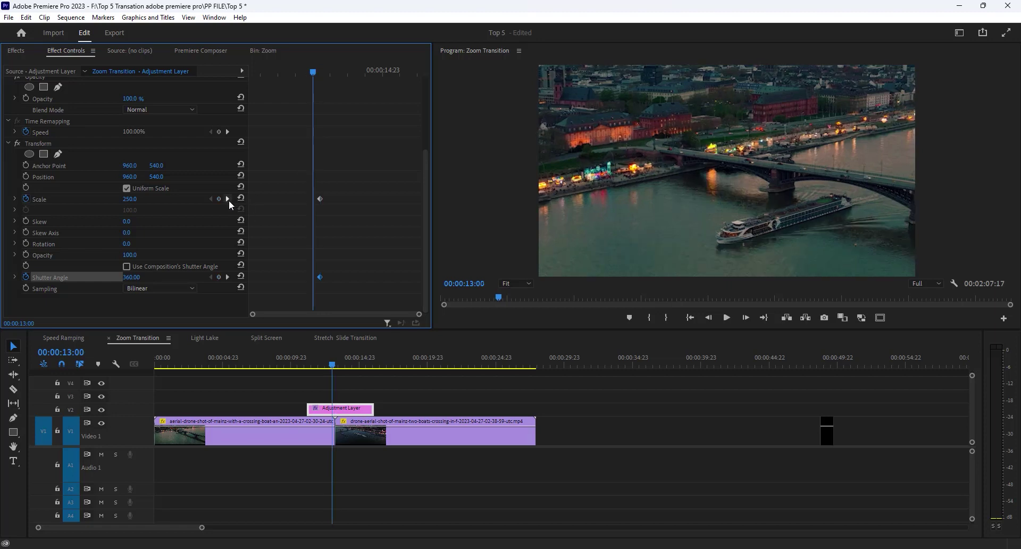
click(241, 199)
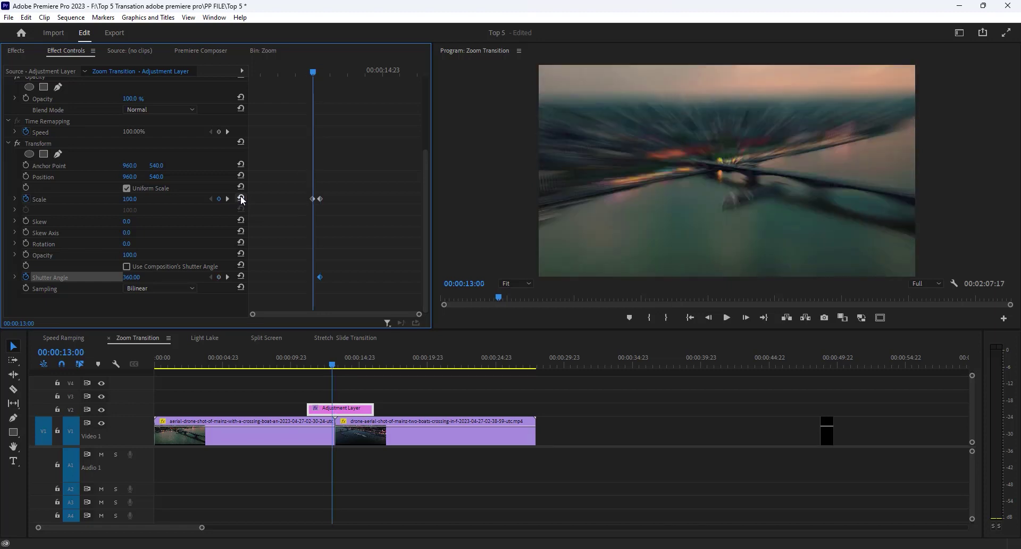
click(240, 277)
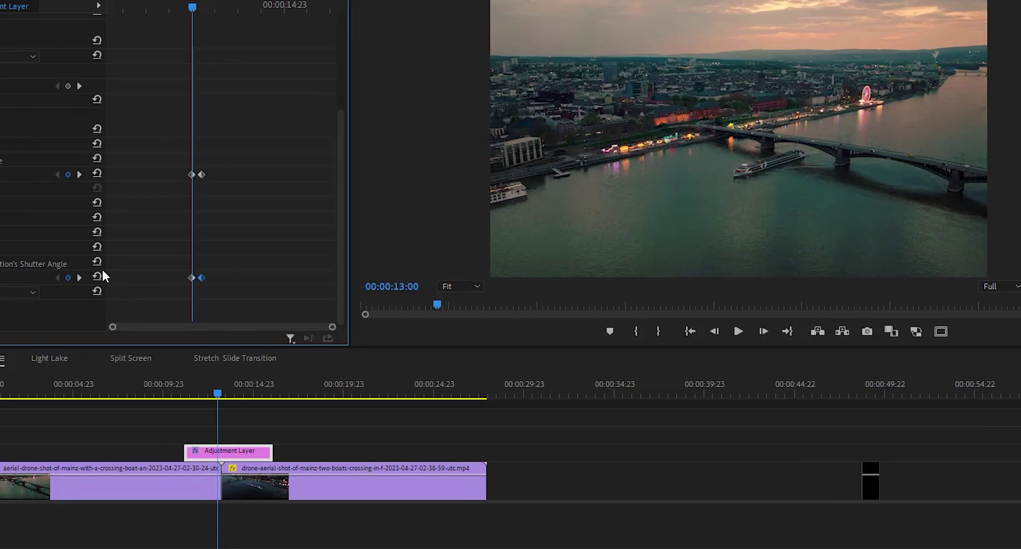
Five frames after the cut, at 00:00:13:10, reset Transform Scale to 100 and Shutter Angle to 0
key(shift+Right)
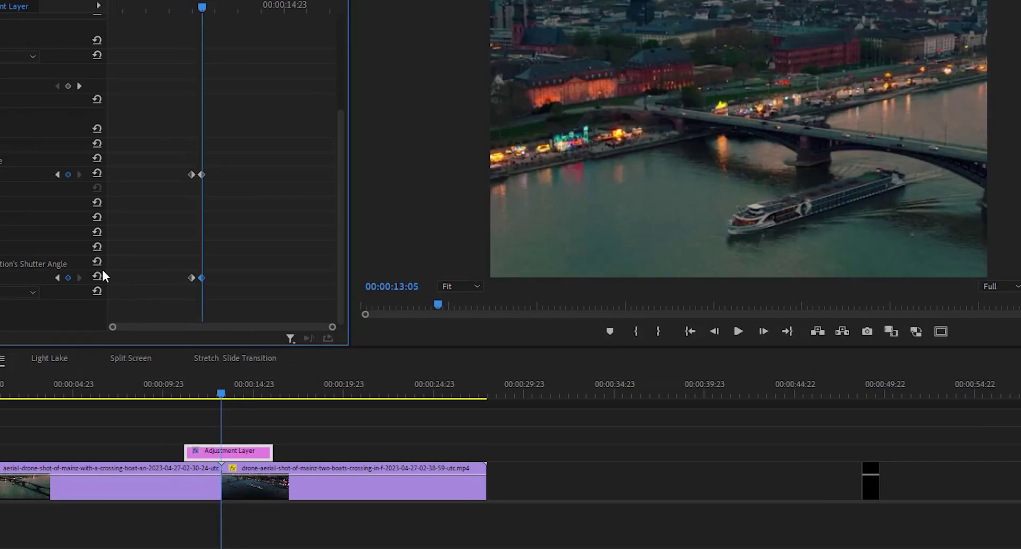
key(shift+Right)
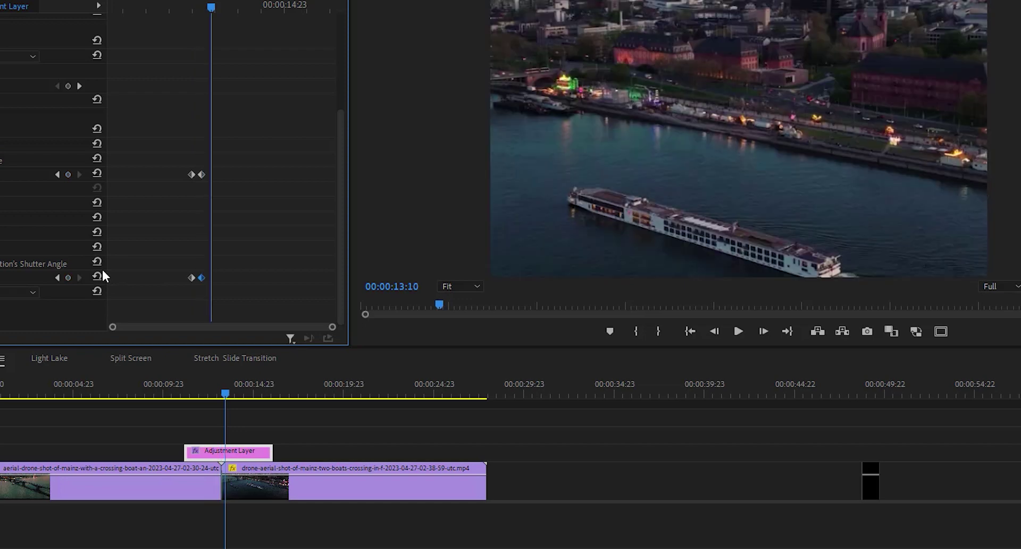
click(97, 173)
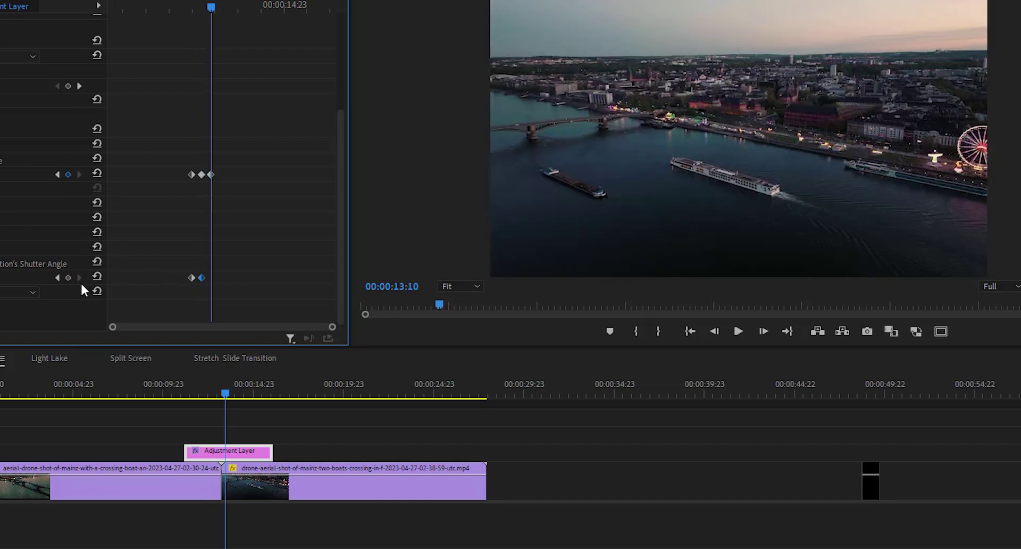
click(97, 277)
Ease the last Scale and Shutter Angle keyframes, apply Ease Out to the first pair, and play back the zoom
drag(256, 131, 211, 291)
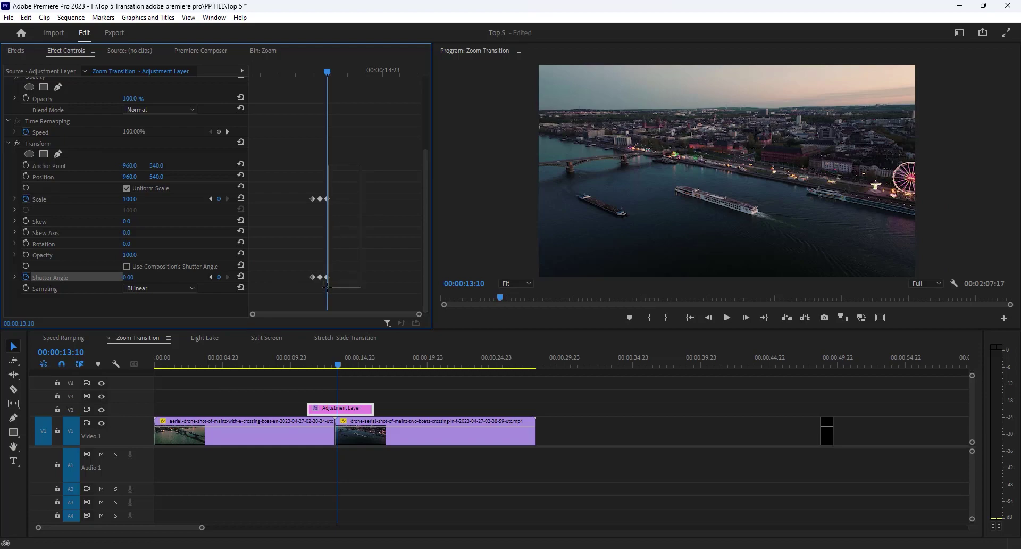
drag(327, 287, 328, 287)
right_click(330, 277)
drag(471, 223, 516, 410)
right_click(513, 402)
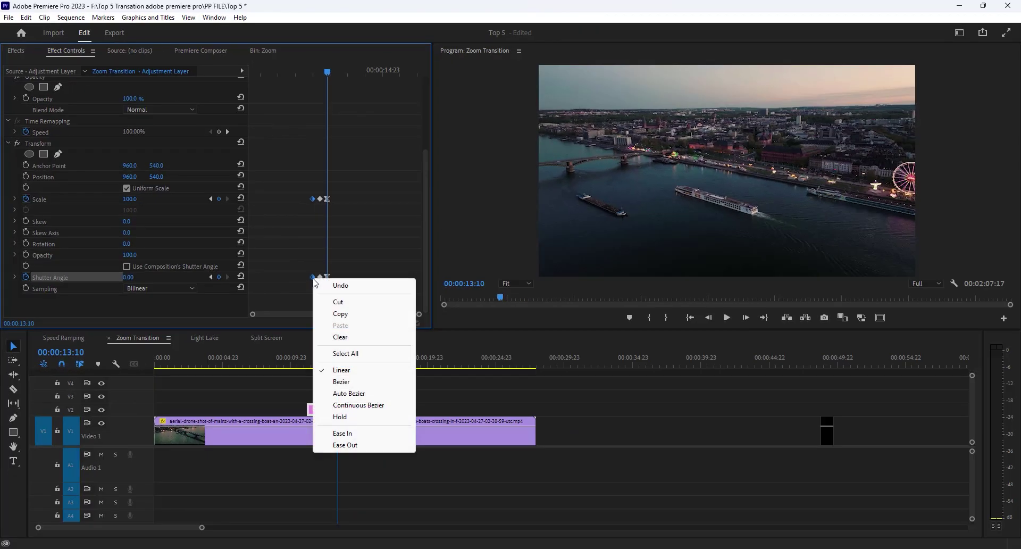
click(346, 445)
key(space)
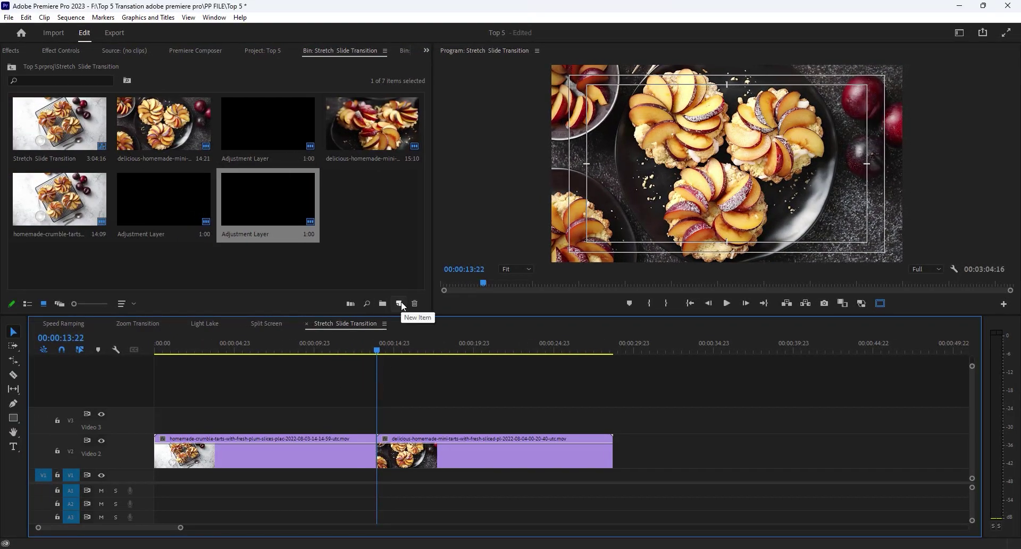
Create a new adjustment layer in the Stretch Slide Transition bin
click(402, 304)
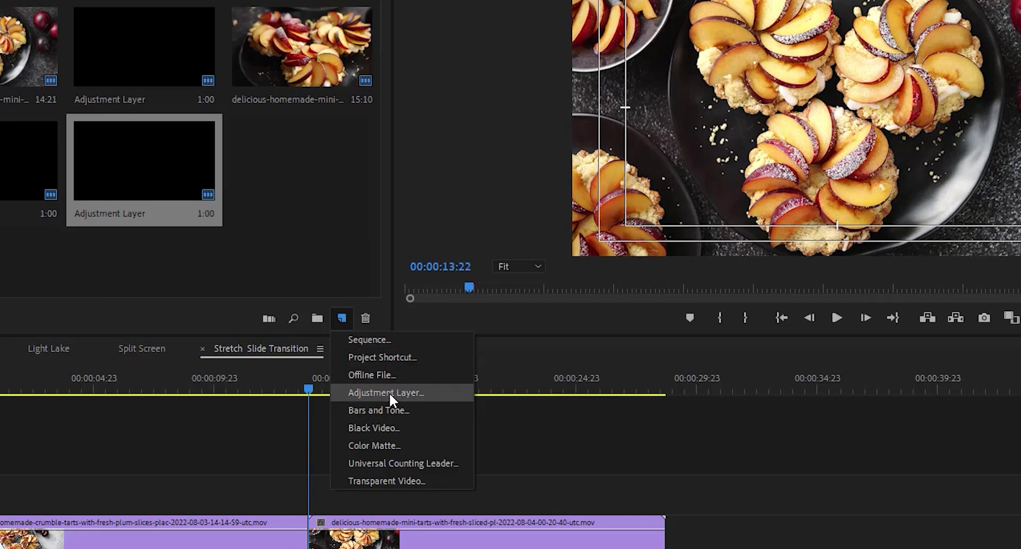
click(389, 393)
click(534, 333)
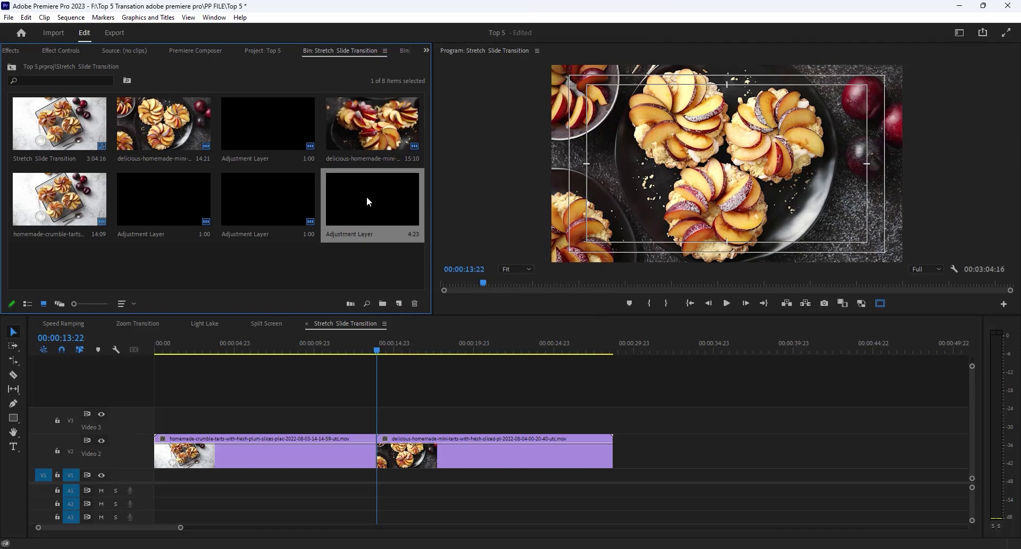
Set the new adjustment layer's duration to 00:00:01:00
right_click(366, 197)
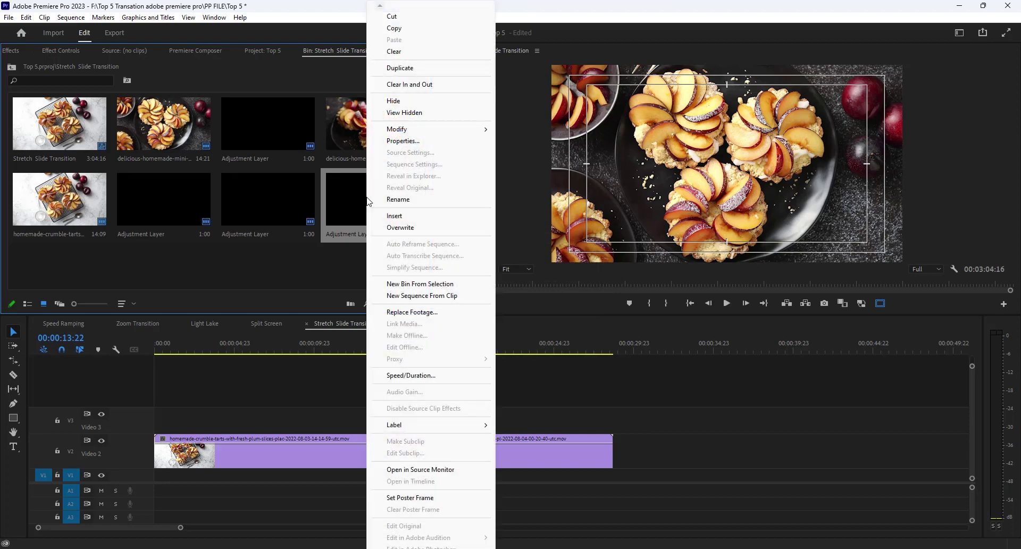
click(410, 375)
click(497, 270)
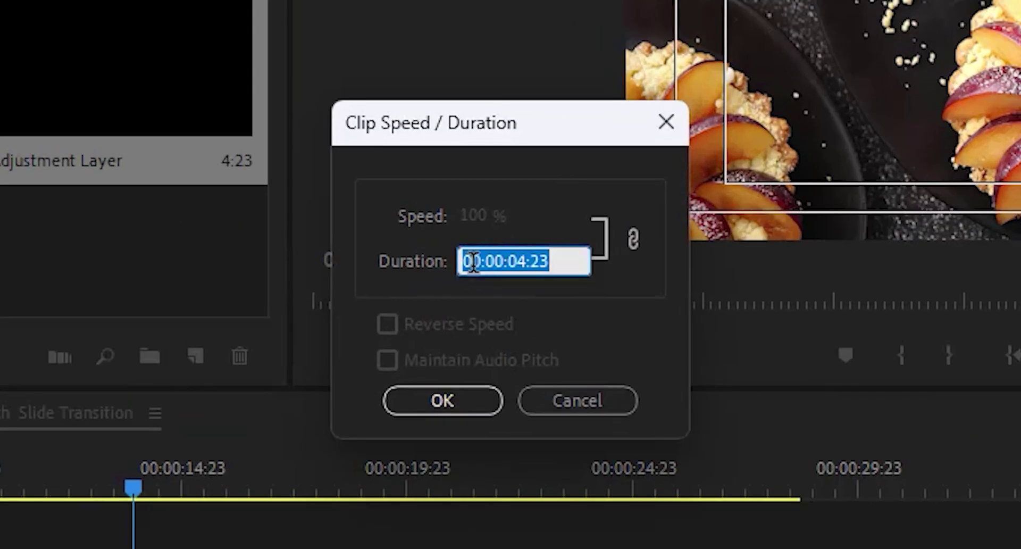
click(473, 262)
drag(553, 260, 537, 261)
key(BackSpace)
key(BackSpace)
text(00)
click(521, 261)
key(BackSpace)
text(1)
click(443, 400)
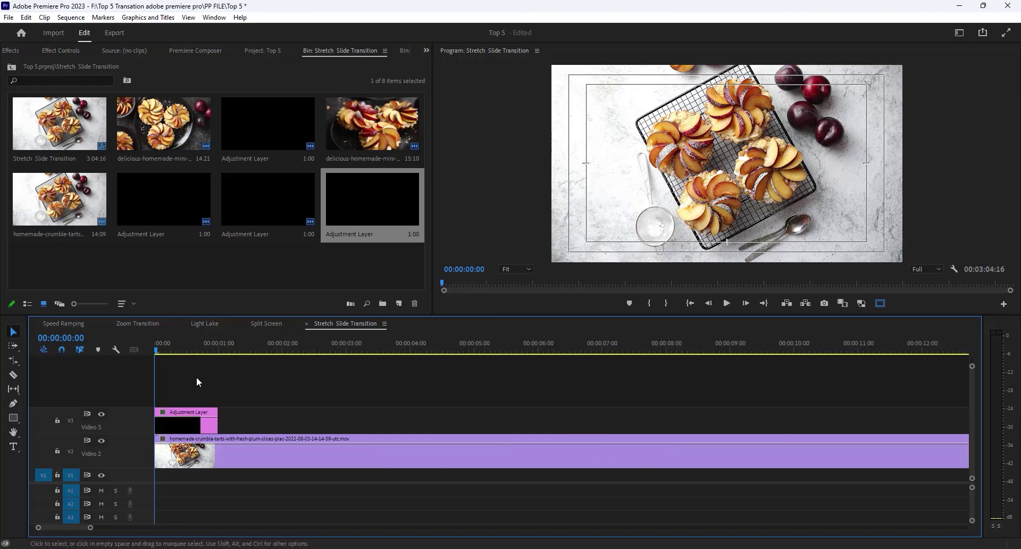
Mark the V3 adjustment layer at 00:00:00:11 and move the layer so its marker lines up with the cut between the tart clips
key(=)
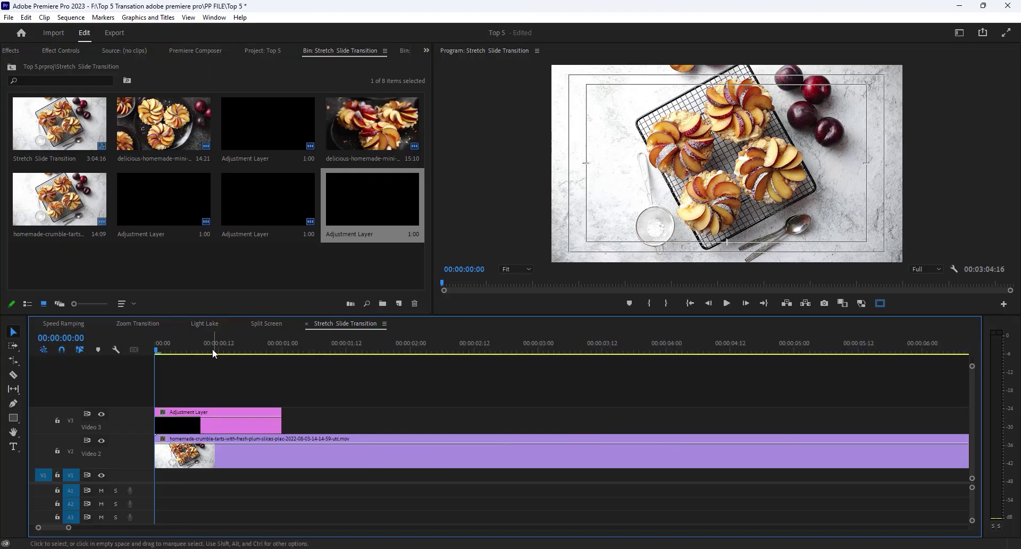
drag(208, 347, 212, 388)
click(215, 423)
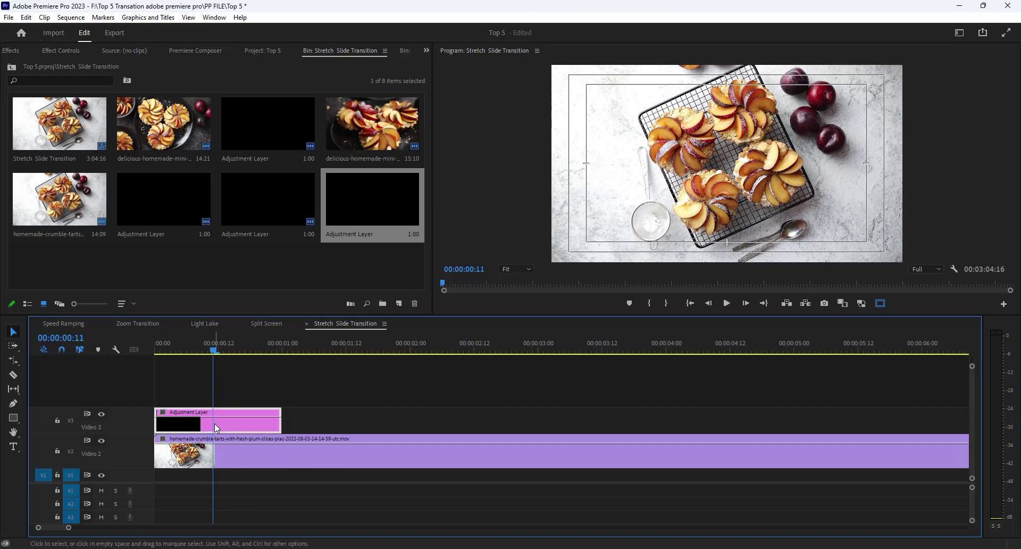
key(minus)
key(minus)
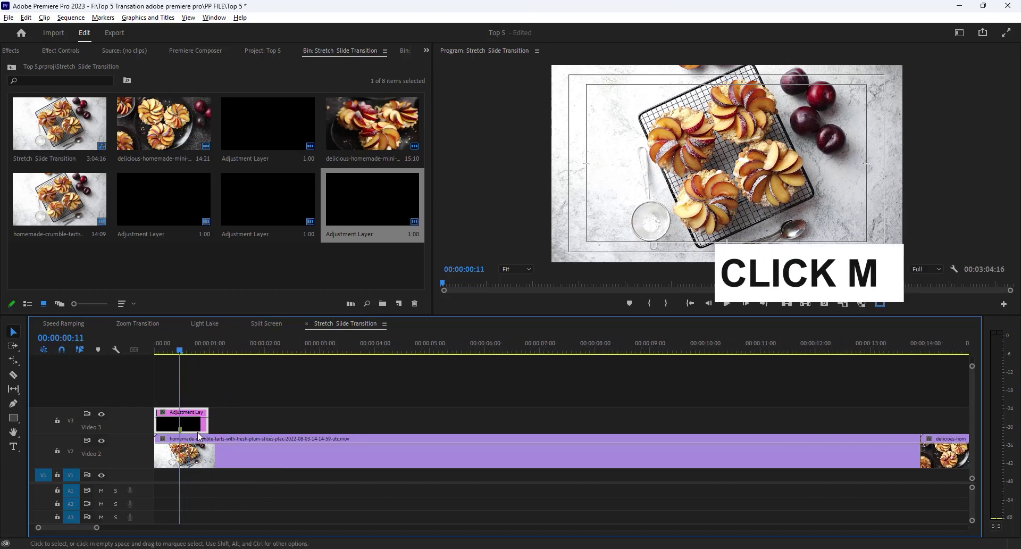
key(minus)
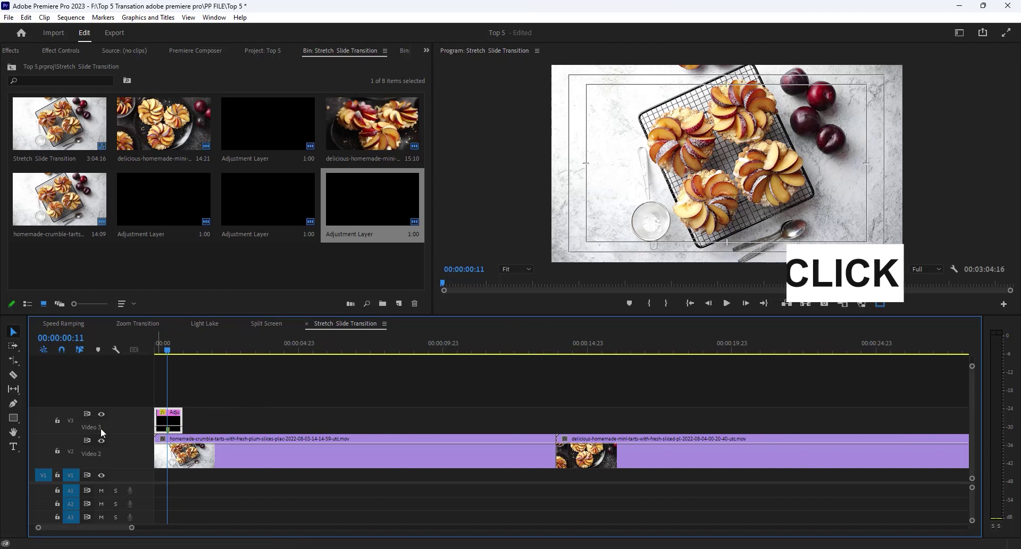
drag(166, 426, 557, 432)
Add a sequence marker at the cut between the tart clips, at 00:00:13:22
click(557, 351)
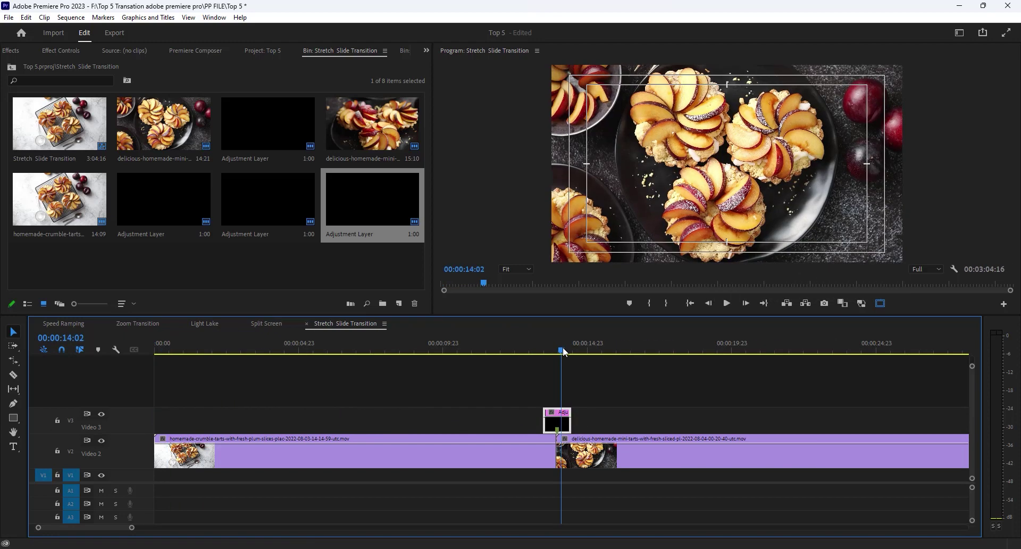
key(equal)
key(equal)
key(equal)
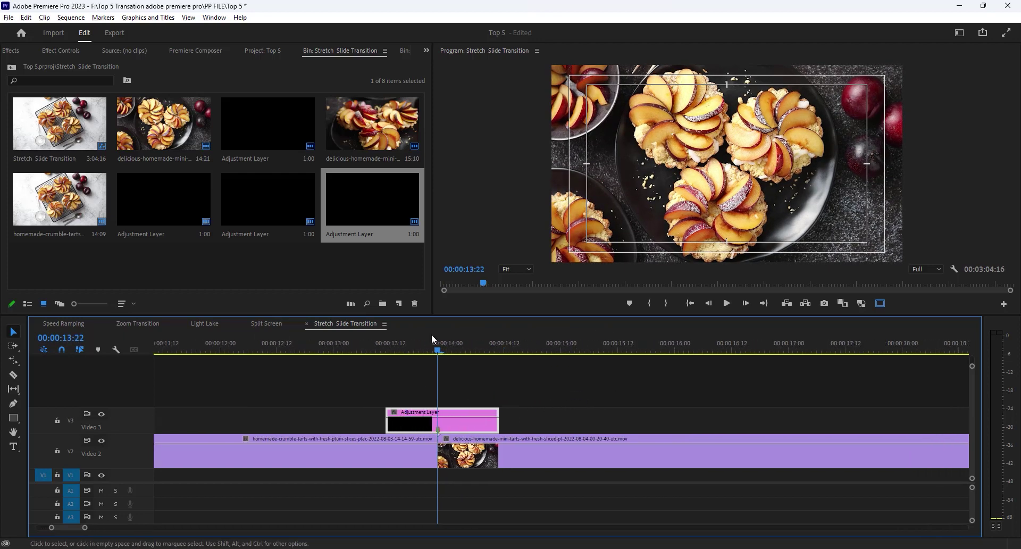
click(651, 233)
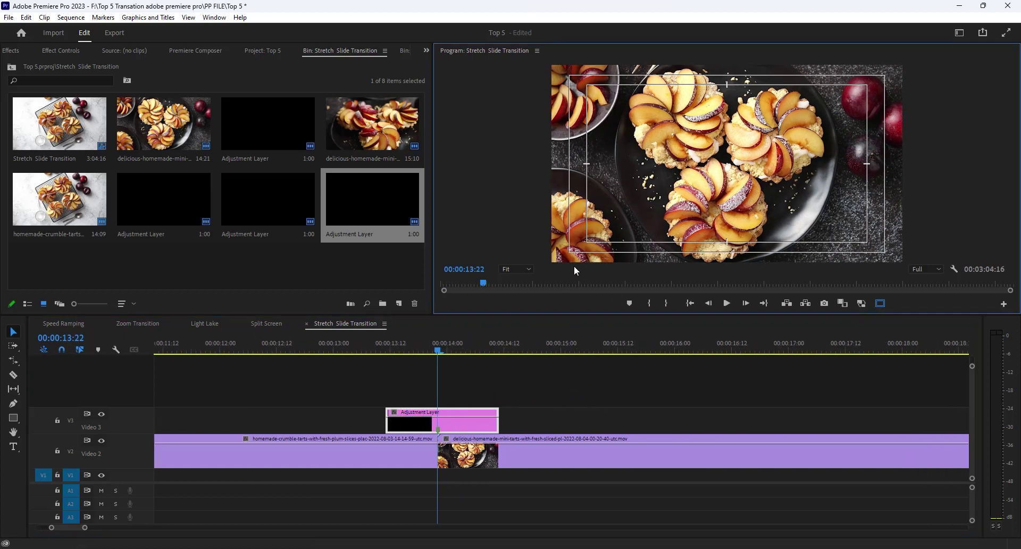
key(m)
click(438, 339)
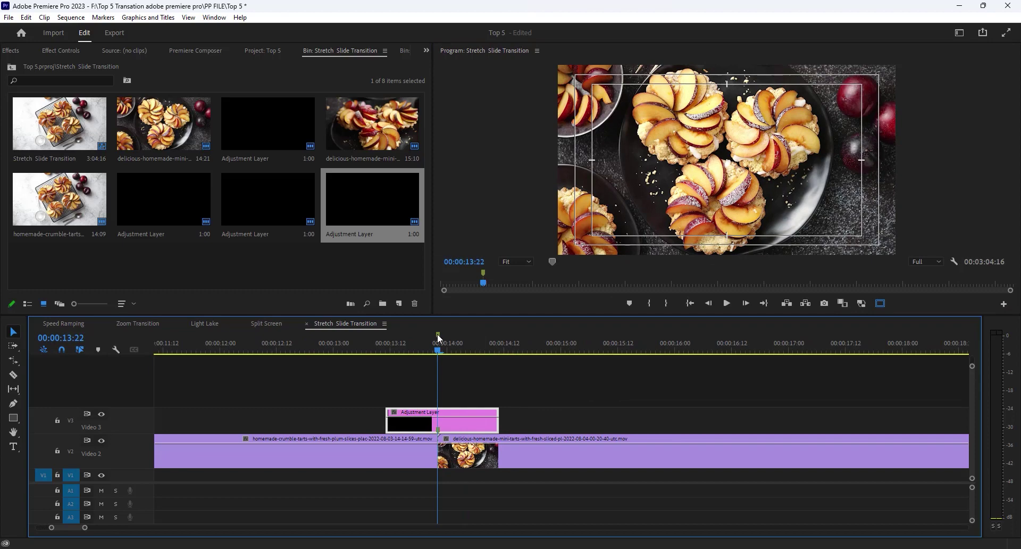
Find the Offset effect, apply it to the adjustment layer and show its settings
key(shift+7)
key(shift+5)
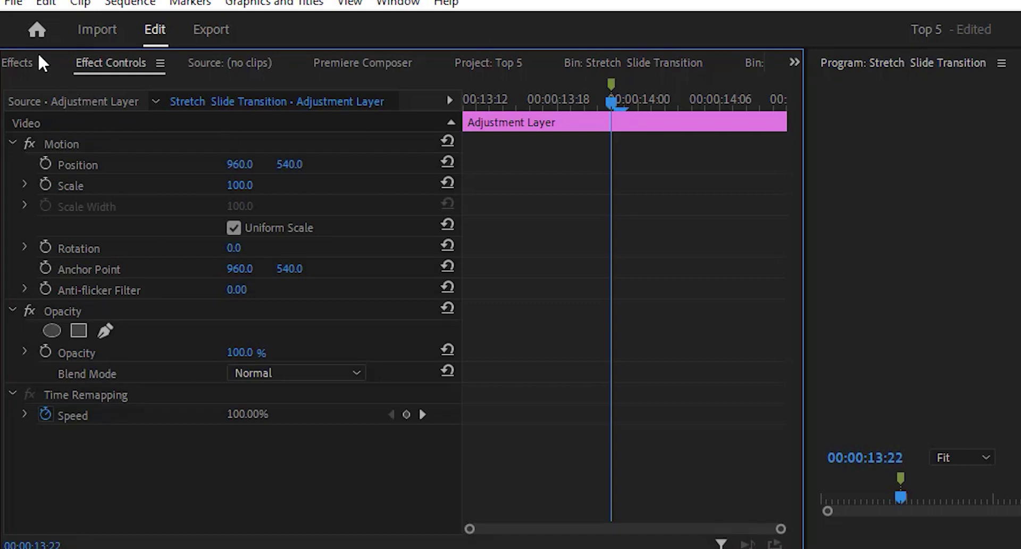
click(24, 58)
click(110, 87)
text(o)
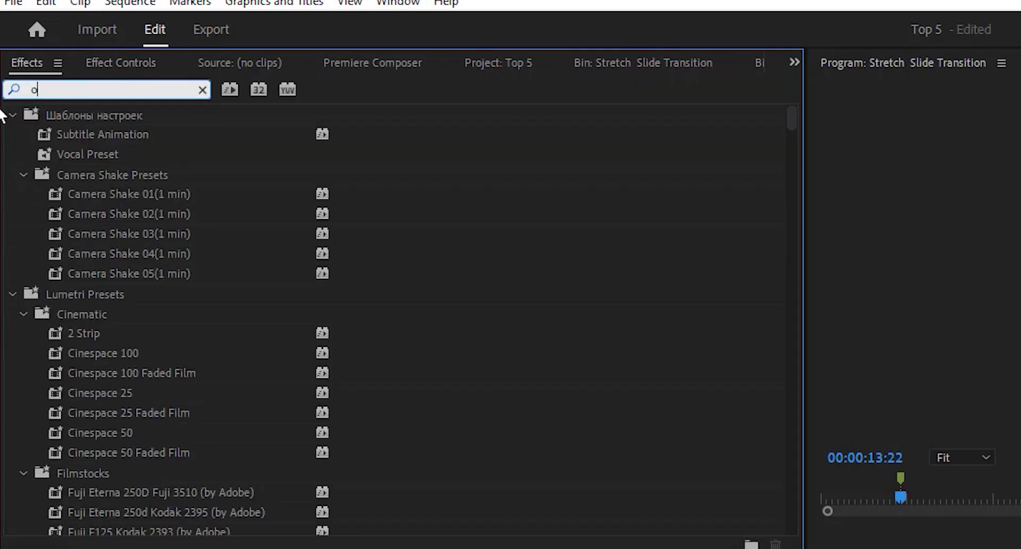
text(ff)
click(75, 234)
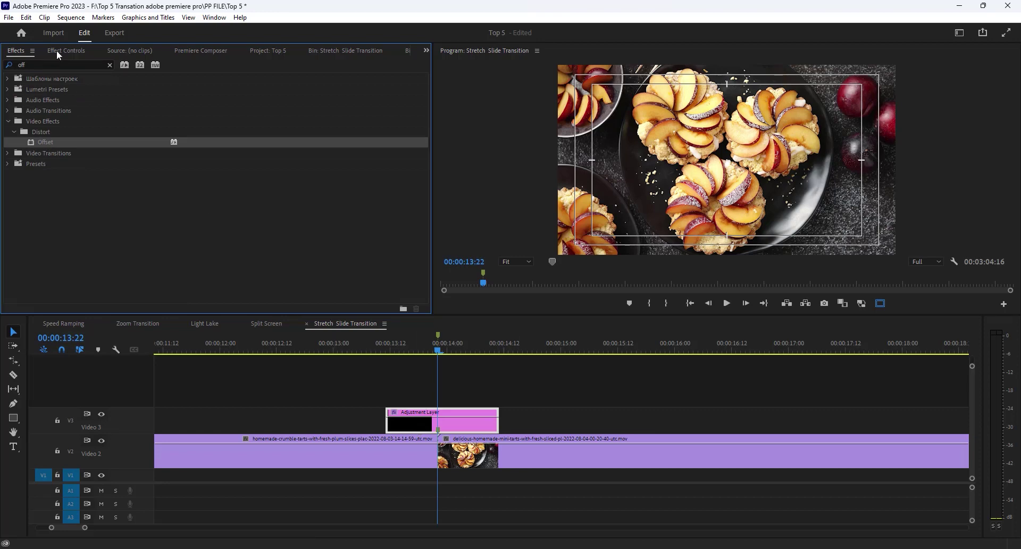
click(56, 50)
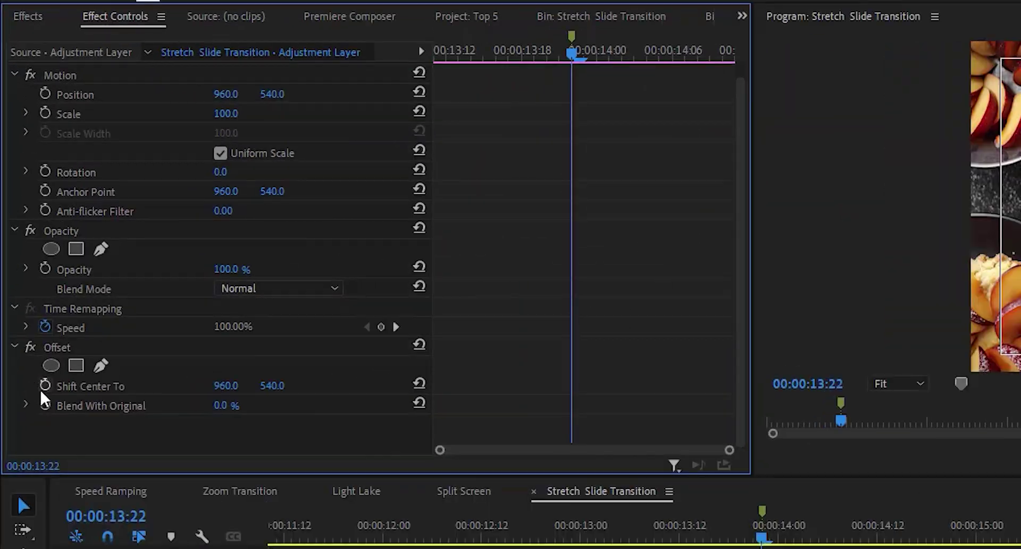
Keyframe the Offset effect's Shift Center To from 960, 540 at the adjustment layer's start to 2880, 540 at its end
click(26, 262)
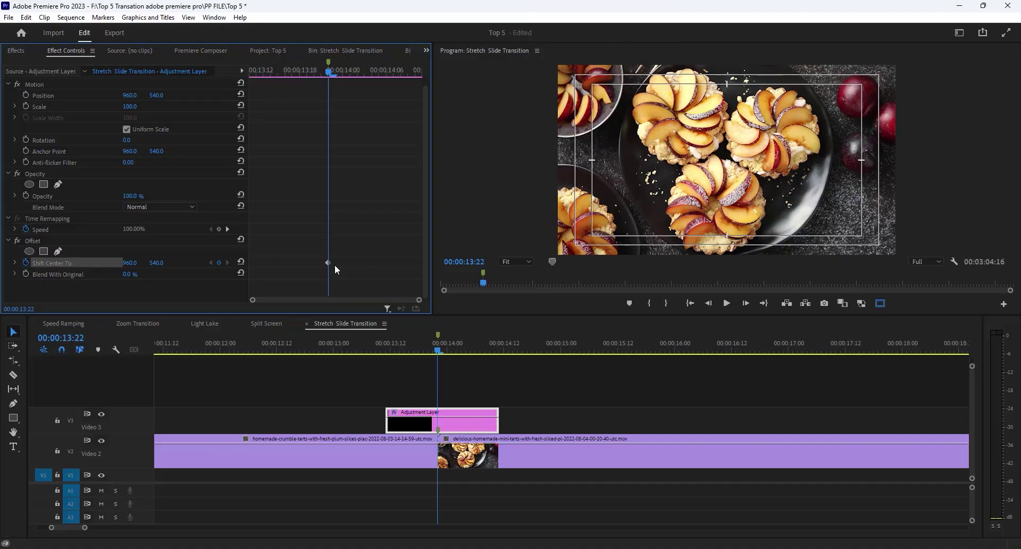
drag(328, 263, 246, 264)
drag(328, 72, 363, 77)
drag(133, 262, 250, 262)
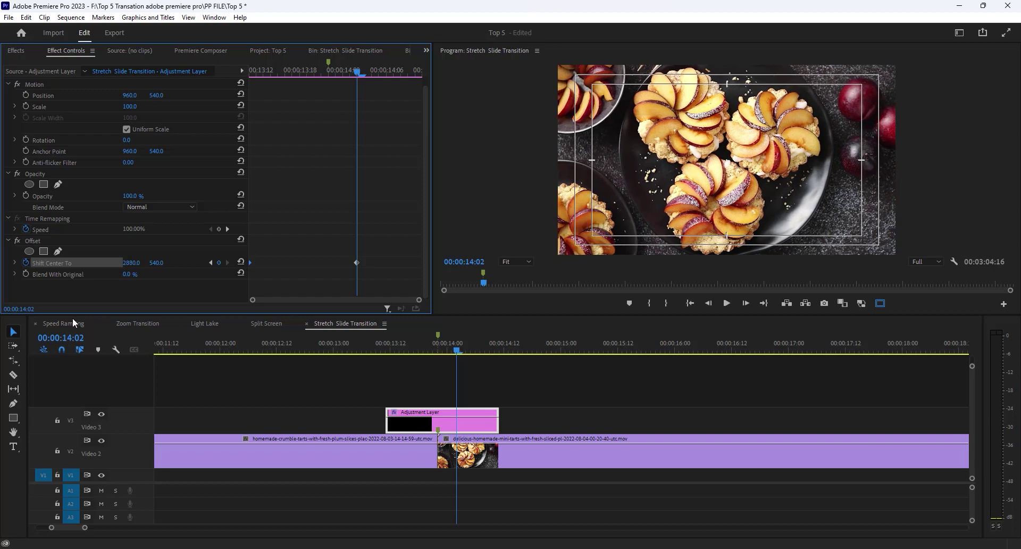
drag(357, 263, 432, 269)
Apply Ease In to the last Shift Center To keyframe and Ease Out to the first
right_click(421, 263)
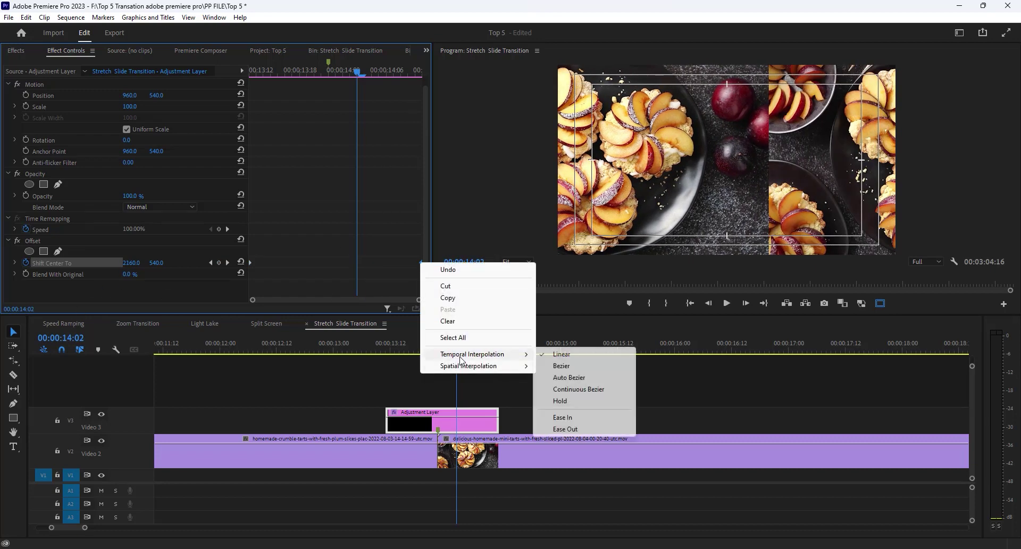
mouse_move(468, 366)
click(564, 400)
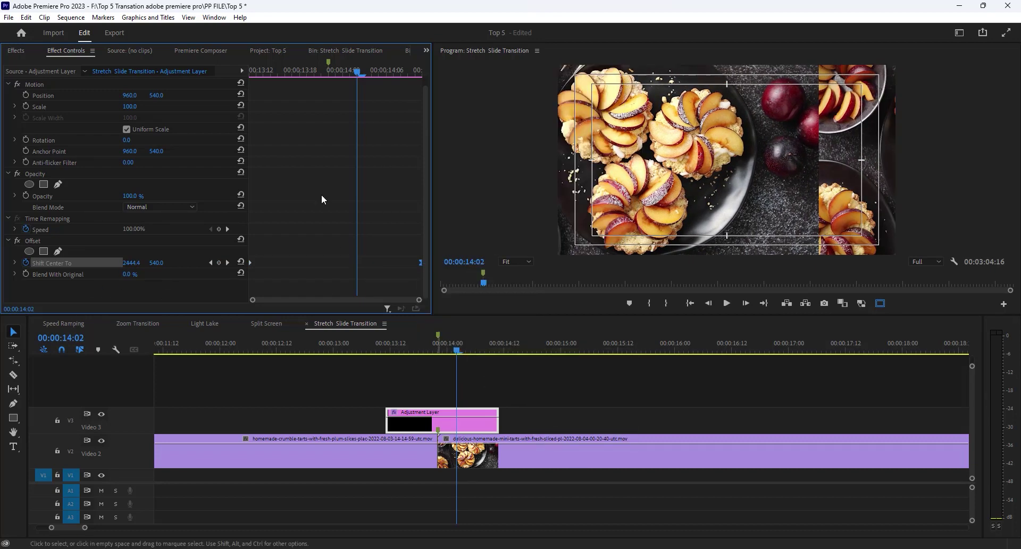
right_click(250, 262)
mouse_move(300, 355)
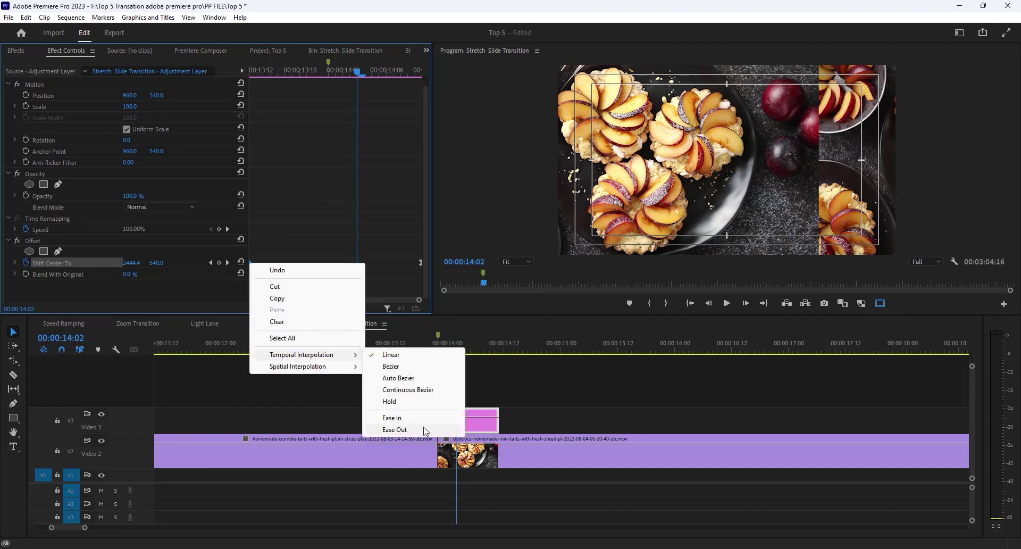
click(425, 429)
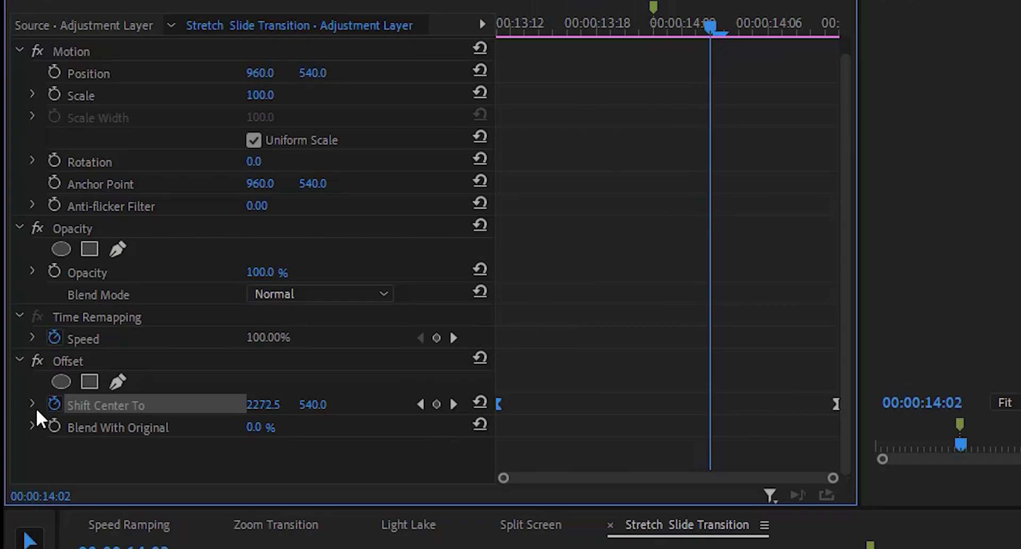
Shape the Shift Center To velocity curve into a steep central peak and play the transition
click(14, 262)
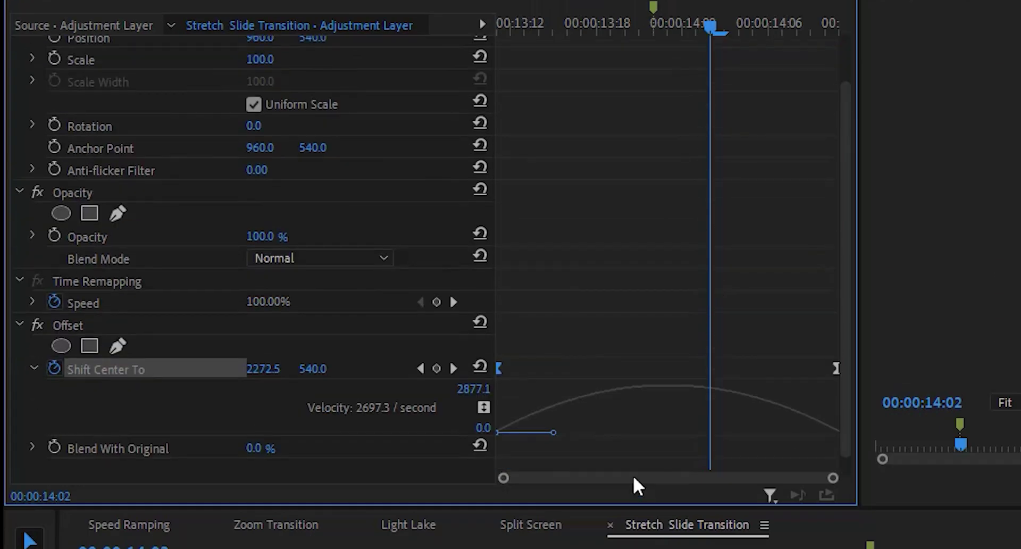
scroll(845, 341, down, 2)
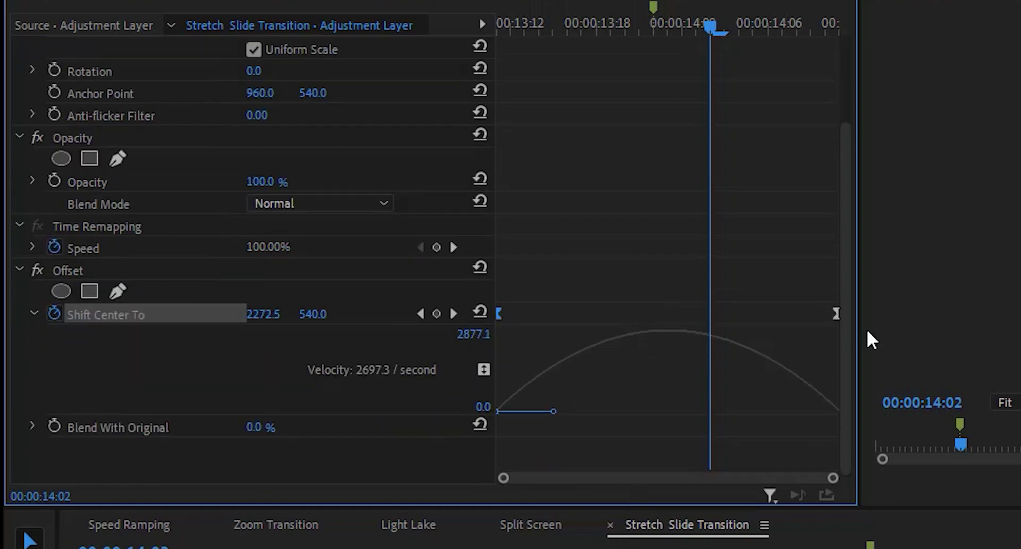
drag(830, 407, 649, 406)
drag(551, 411, 663, 410)
click(673, 30)
click(640, 31)
key(space)
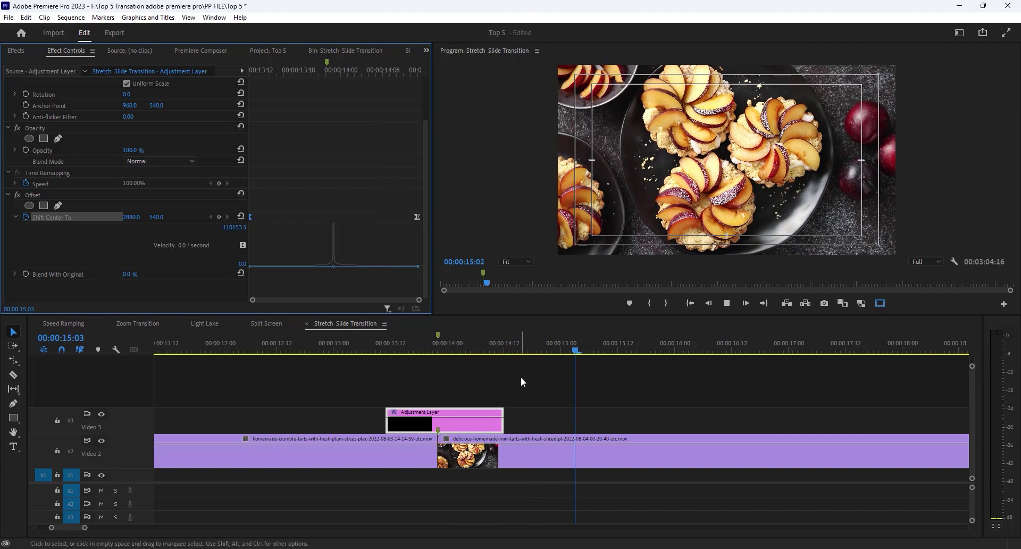
Return to the cut at 00:00:13:22, find the Distort Transform effect, apply it to the adjustment layer and show its settings
drag(418, 349, 438, 366)
click(16, 50)
click(46, 64)
text(transf)
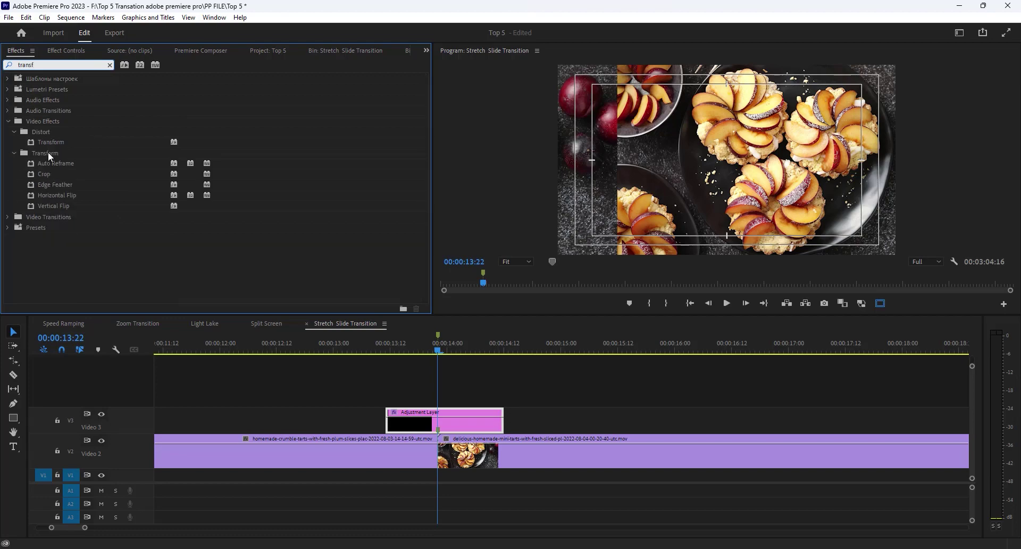
click(50, 142)
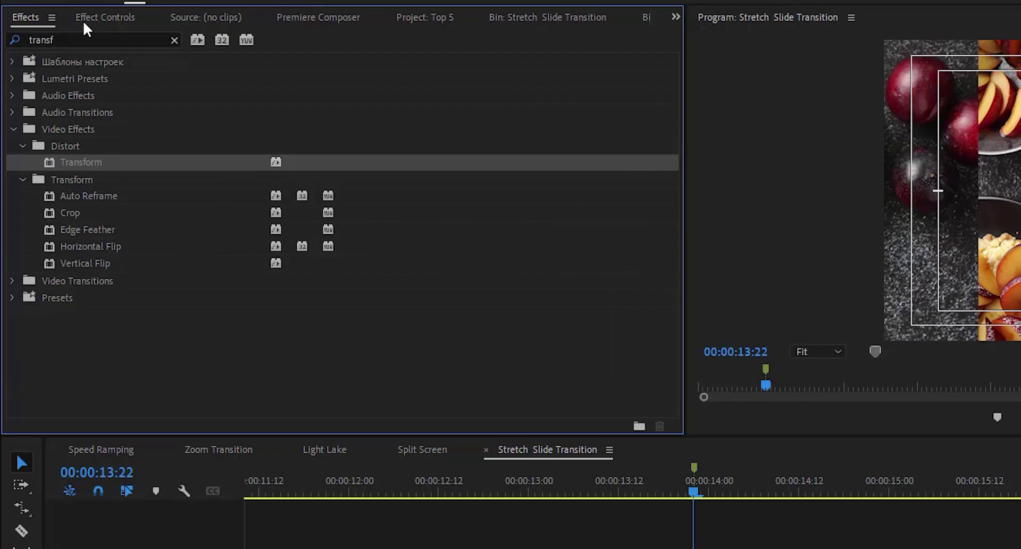
click(52, 51)
Disable Uniform Scale and Use Composition's Shutter Angle in the Transform effect
scroll(303, 165, down, 3)
scroll(525, 208, down, 2)
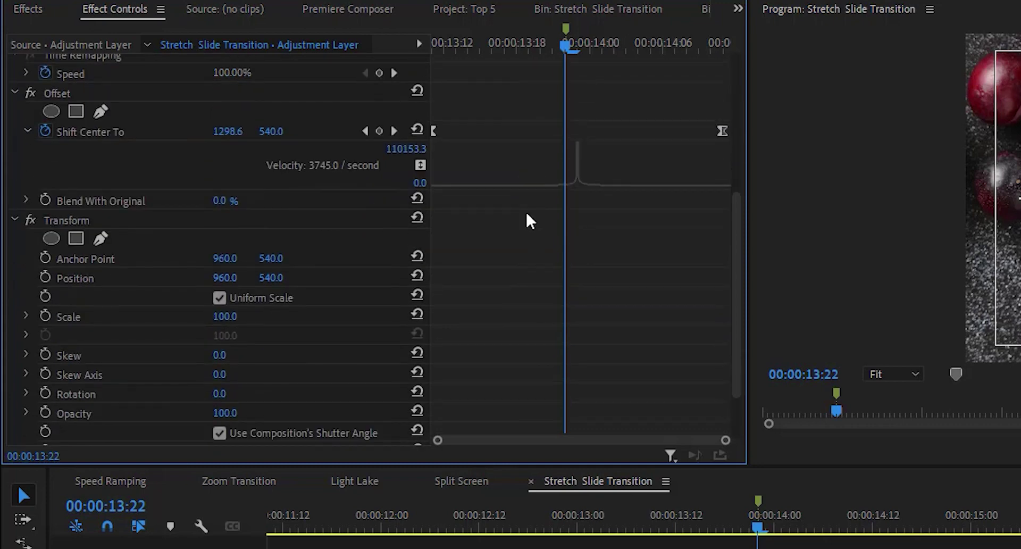
click(219, 298)
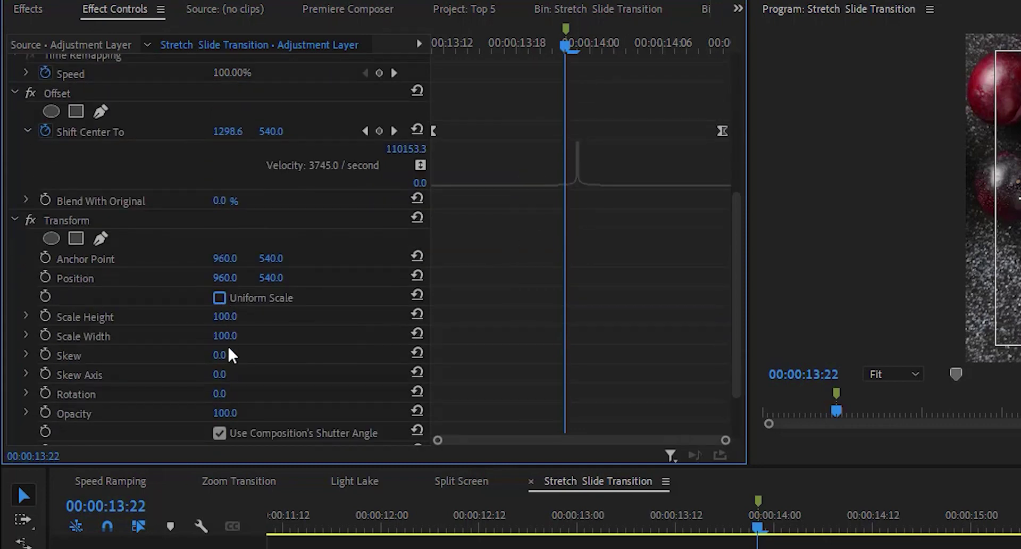
click(219, 433)
scroll(225, 430, down, 2)
Keyframe the Transform effect's Scale Width at 200 at the cut, 00:00:13:22
click(45, 260)
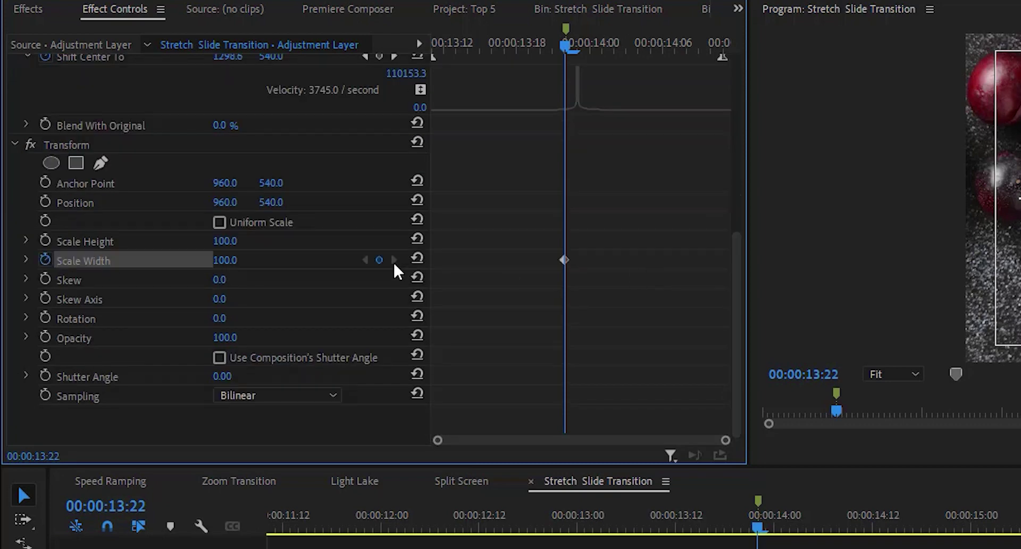
click(226, 260)
text(200)
key(Return)
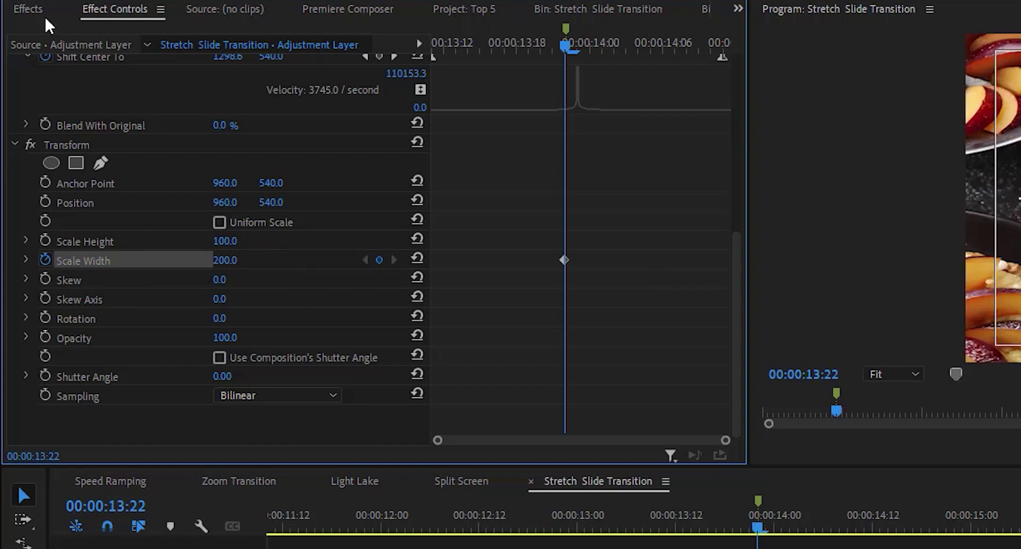
Add Scale Width keyframes of 100 at the layer's start, 00:00:13:11, and at its end, 00:00:14:11
drag(567, 51, 396, 96)
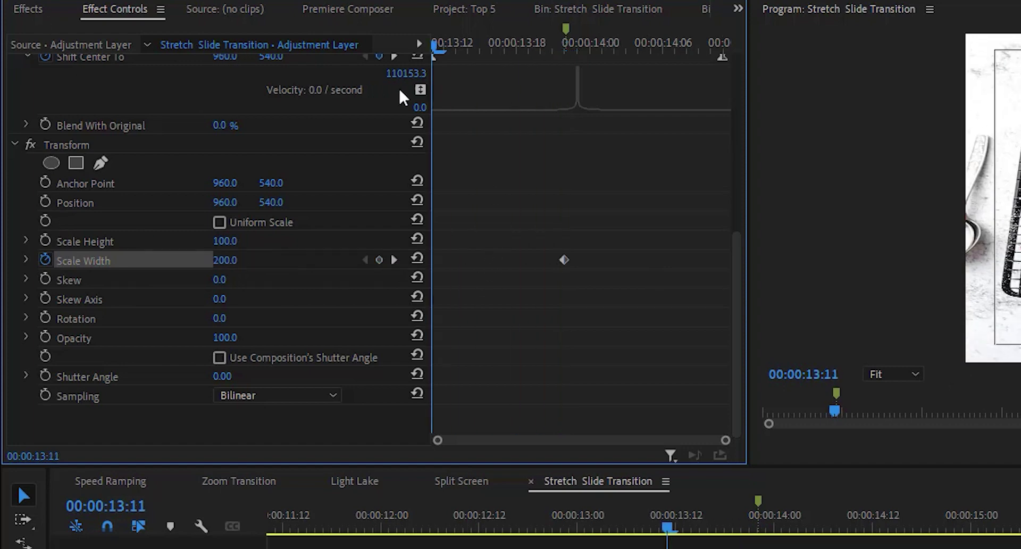
click(416, 259)
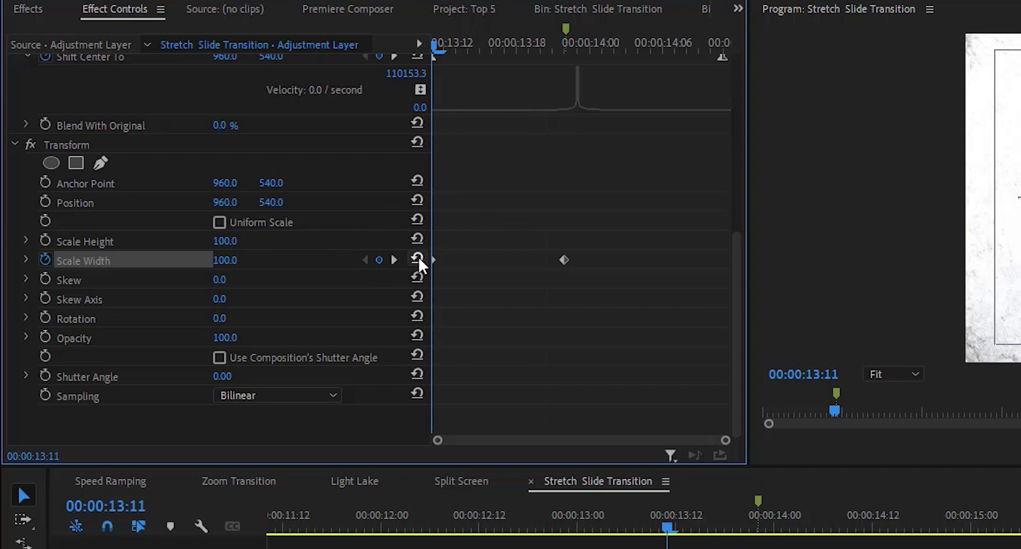
scroll(486, 160, up, 2)
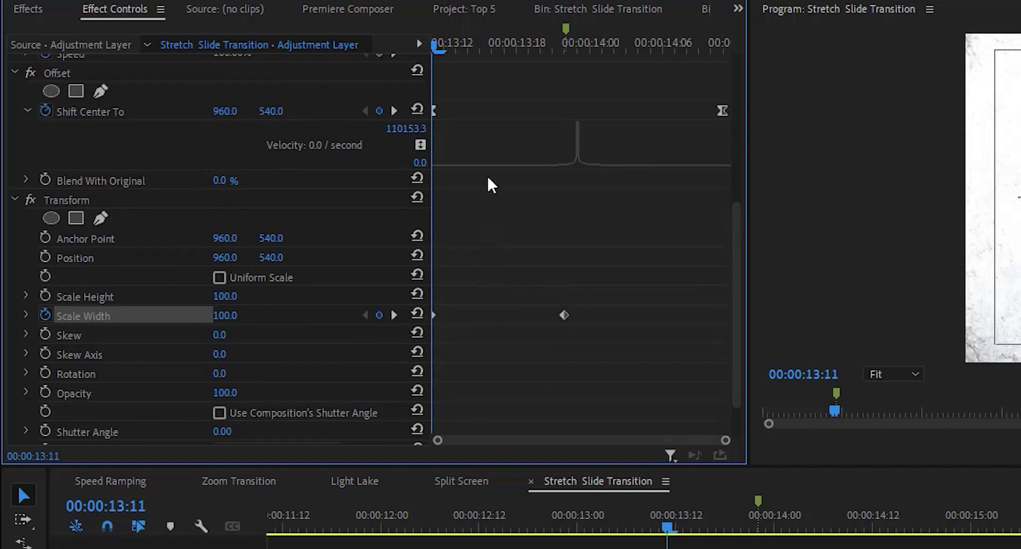
click(395, 110)
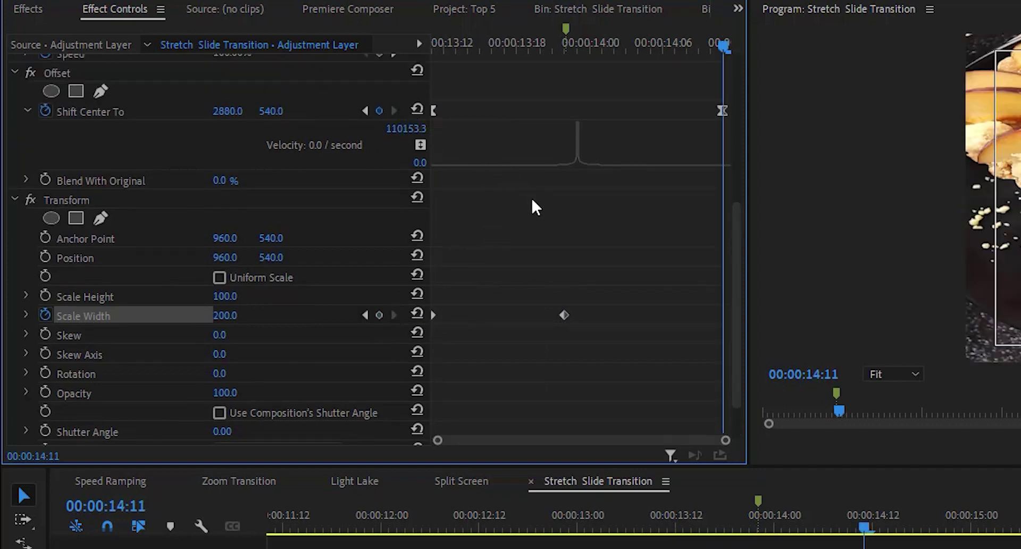
scroll(534, 206, down, 2)
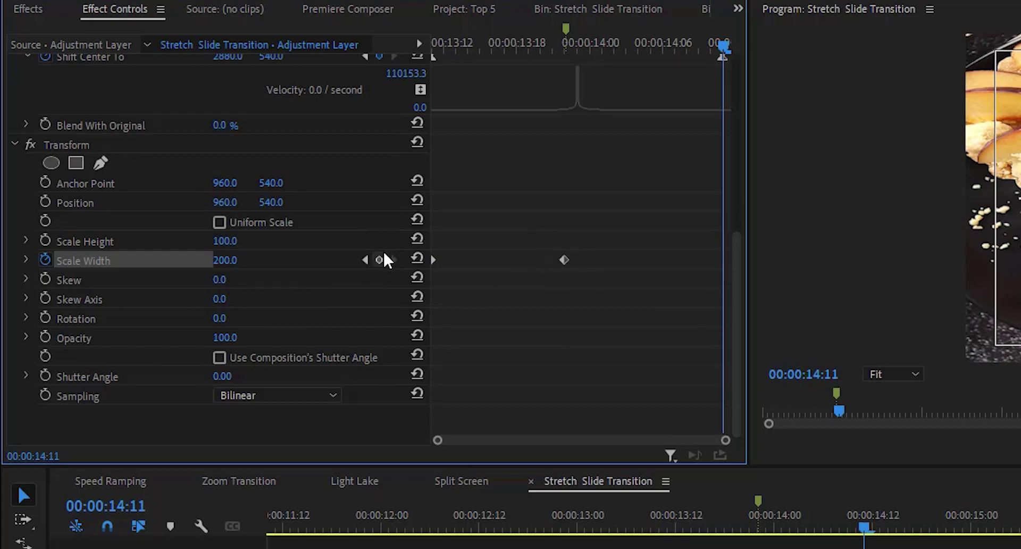
click(417, 258)
Ease the Scale Width keyframes, using Ease In on the last, Ease Out on the first and Ease In on the middle one
right_click(721, 260)
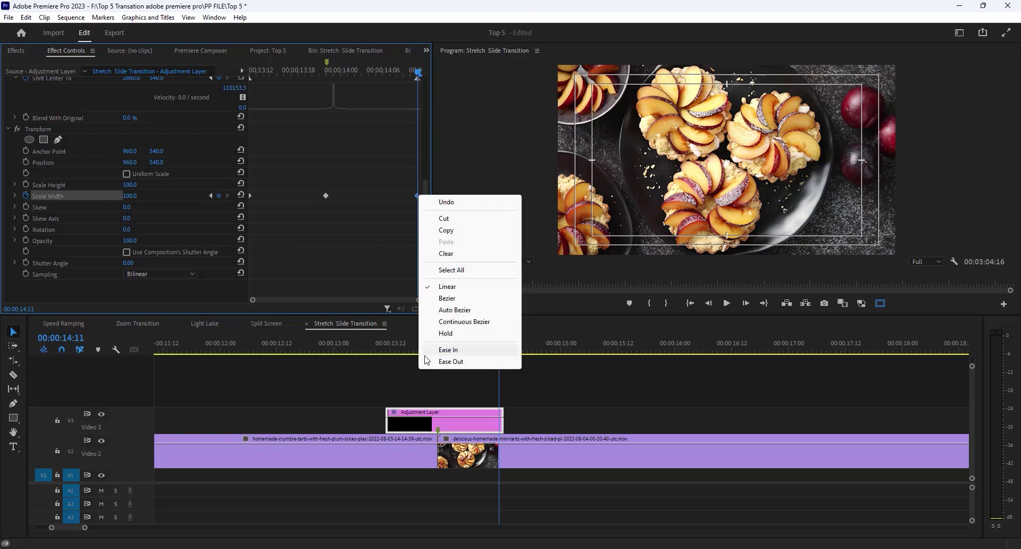
click(430, 349)
right_click(251, 197)
click(282, 364)
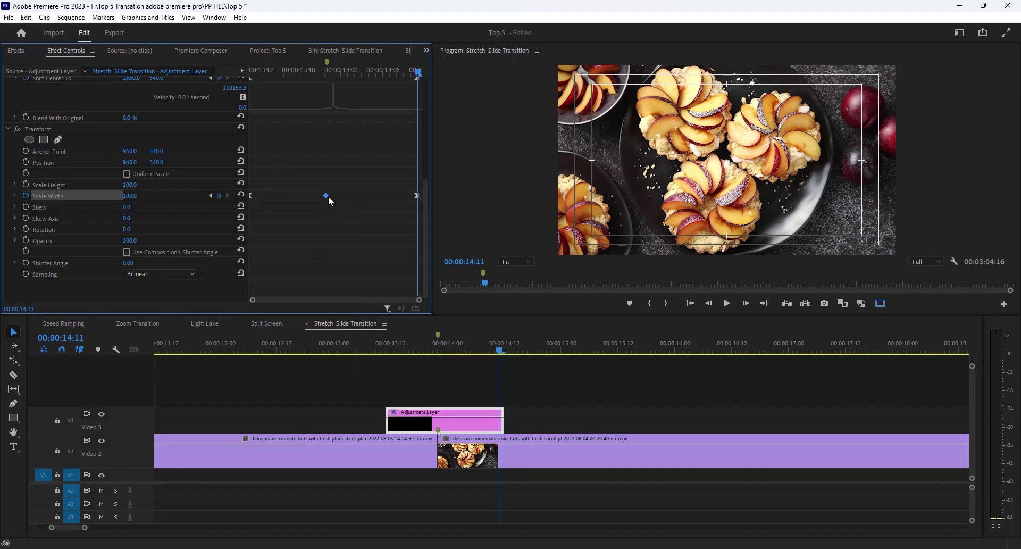
right_click(328, 198)
click(353, 351)
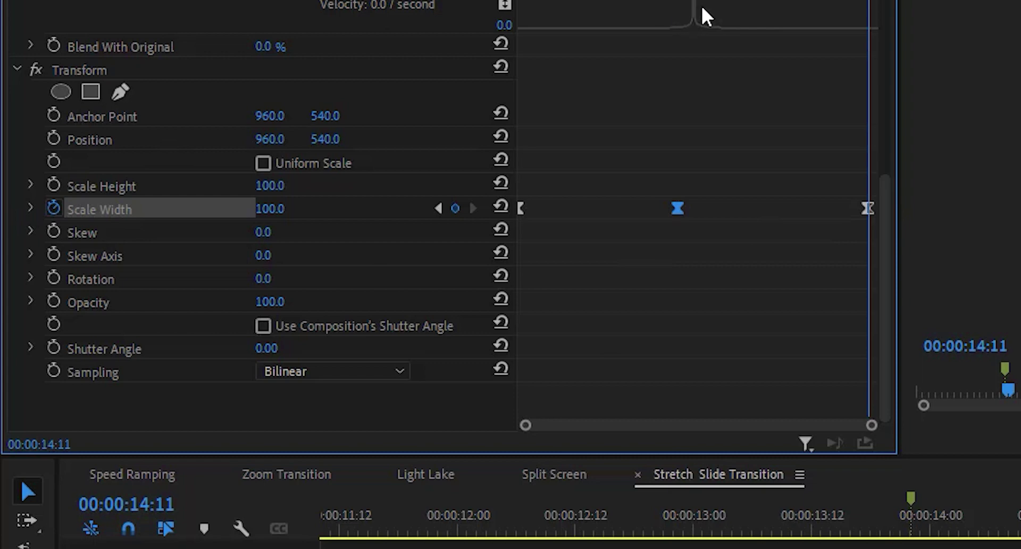
Sharpen the Scale Width curve into a steep peak at the middle keyframe and play the transition
click(30, 209)
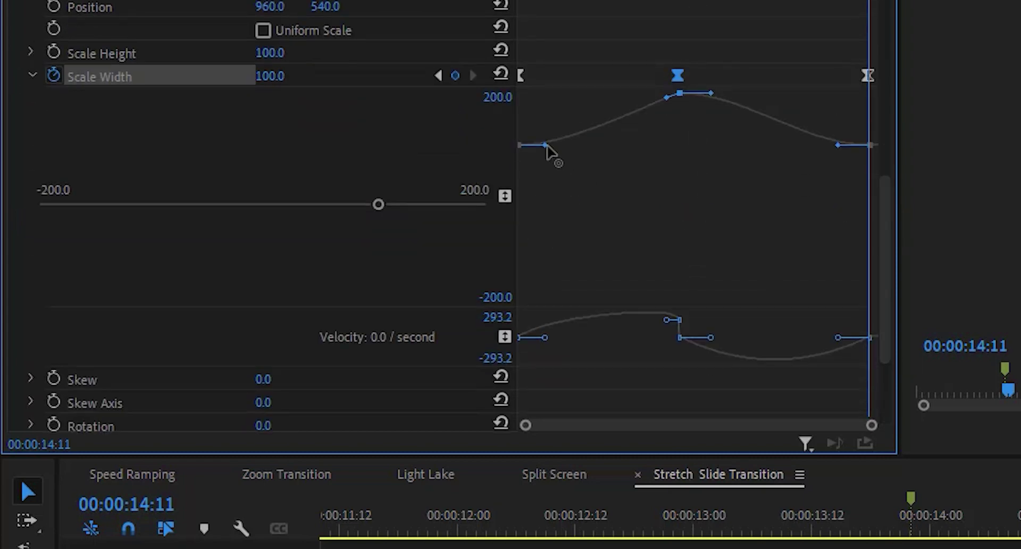
drag(545, 145, 599, 143)
drag(666, 97, 680, 95)
drag(837, 144, 738, 142)
drag(979, 531, 900, 548)
key(space)
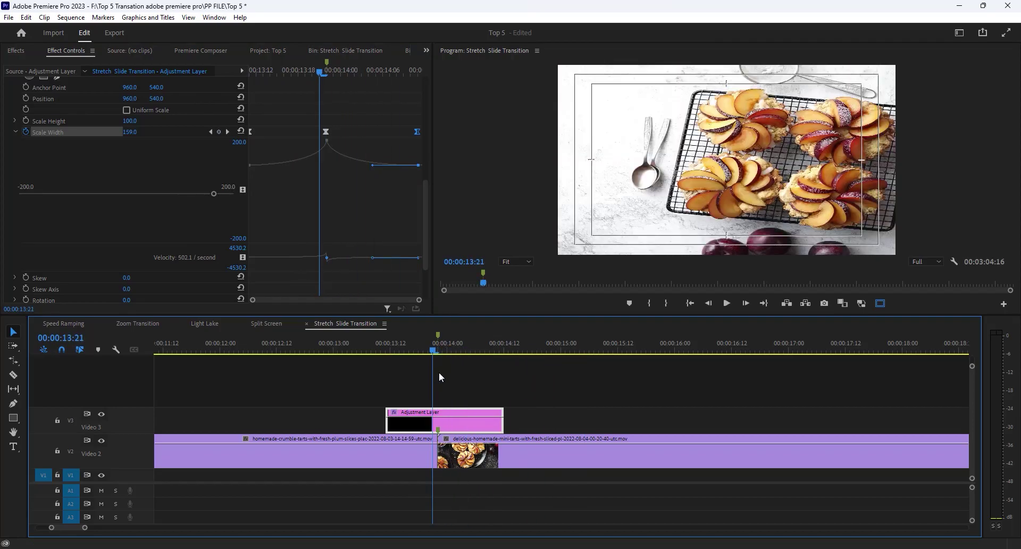
Find the Directional Blur effect, apply it to the adjustment layer and set its Direction to 90°
key(Right)
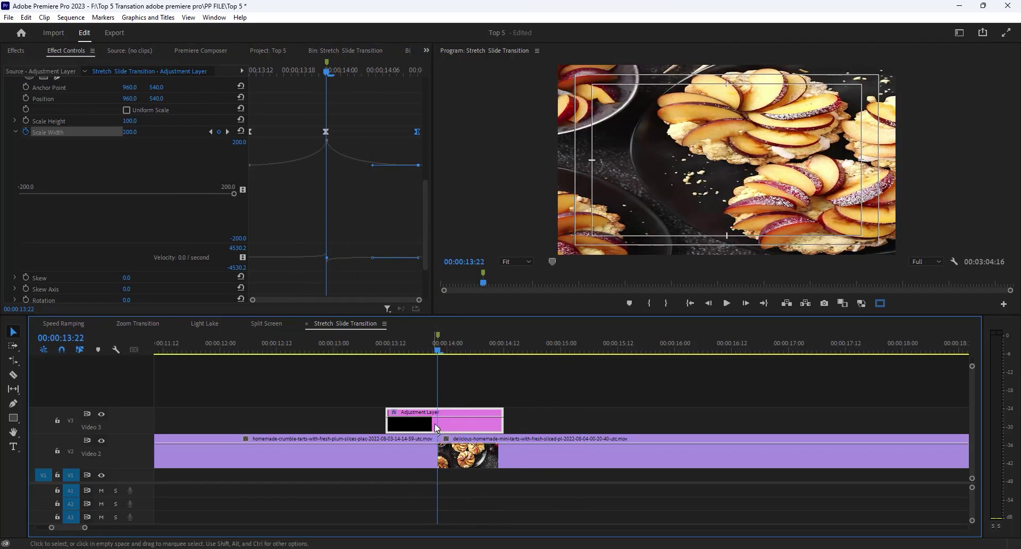
scroll(21, 131, up, 2)
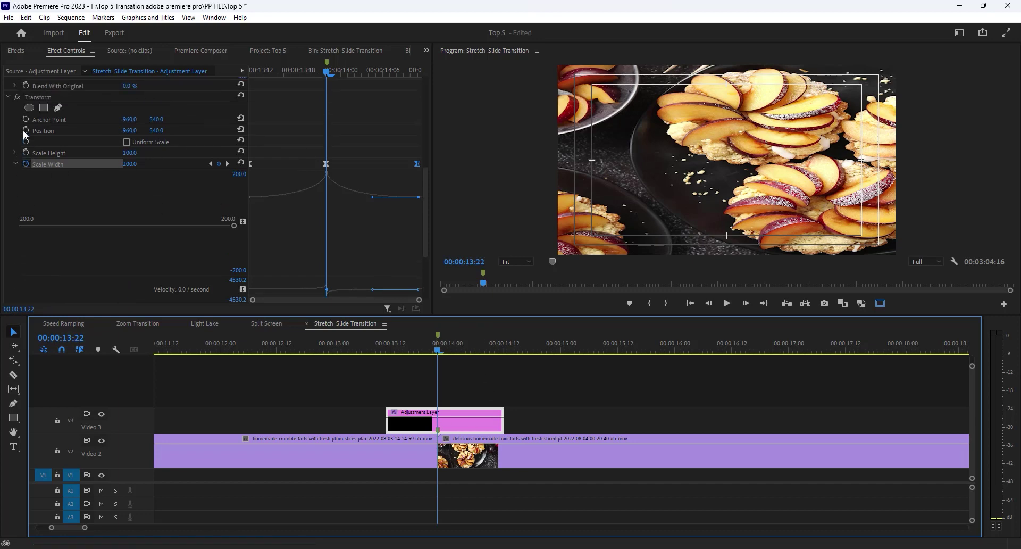
click(9, 98)
click(23, 53)
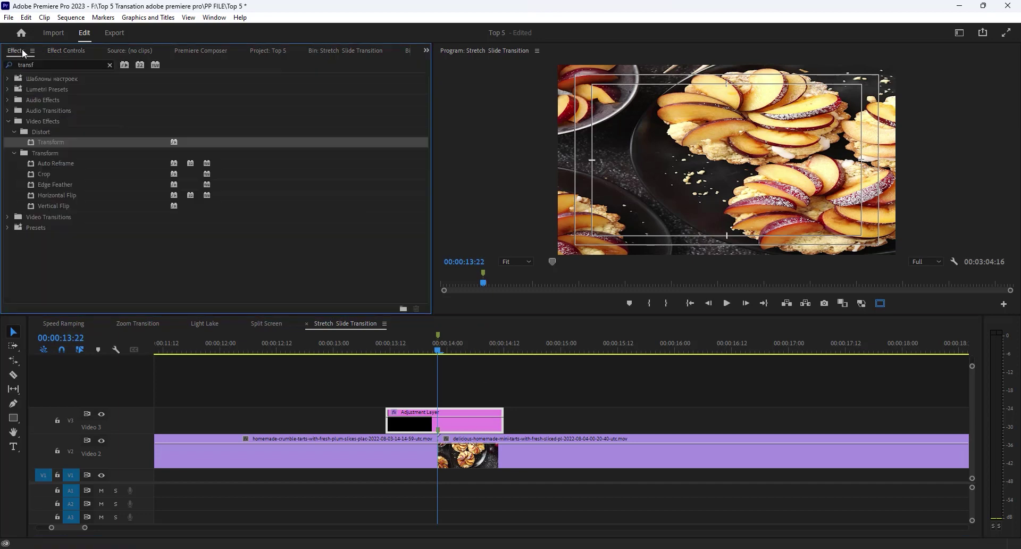
double_click(46, 66)
text(dir)
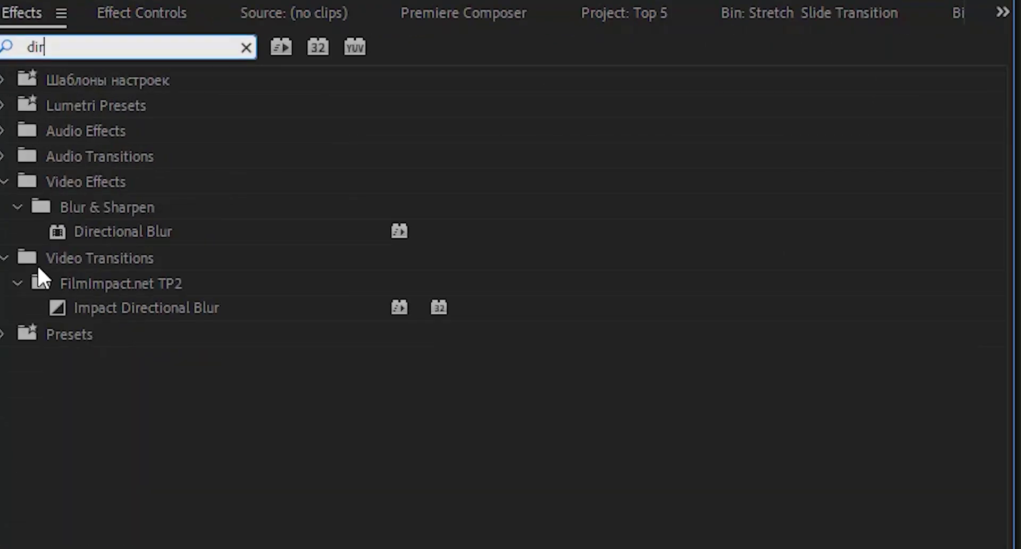
click(107, 239)
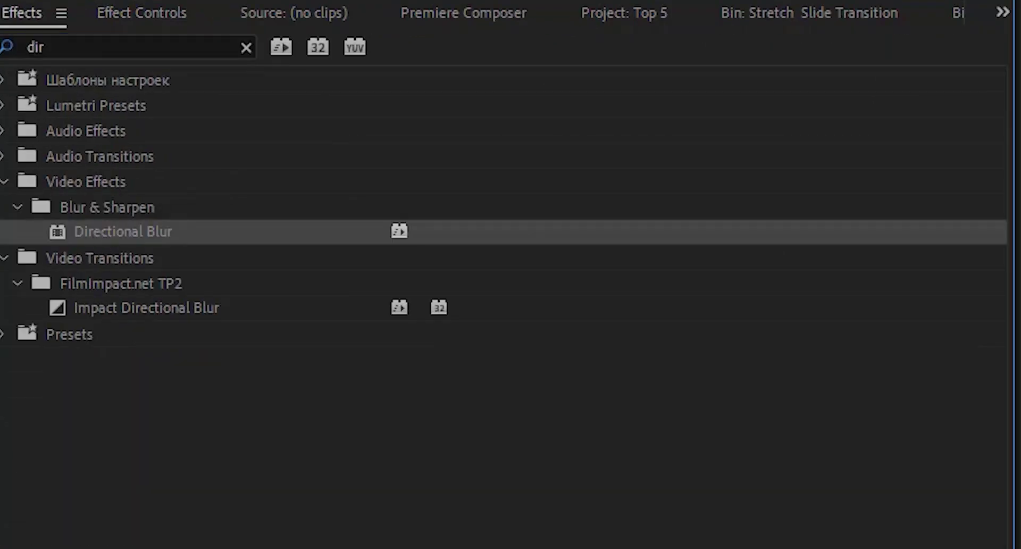
click(170, 20)
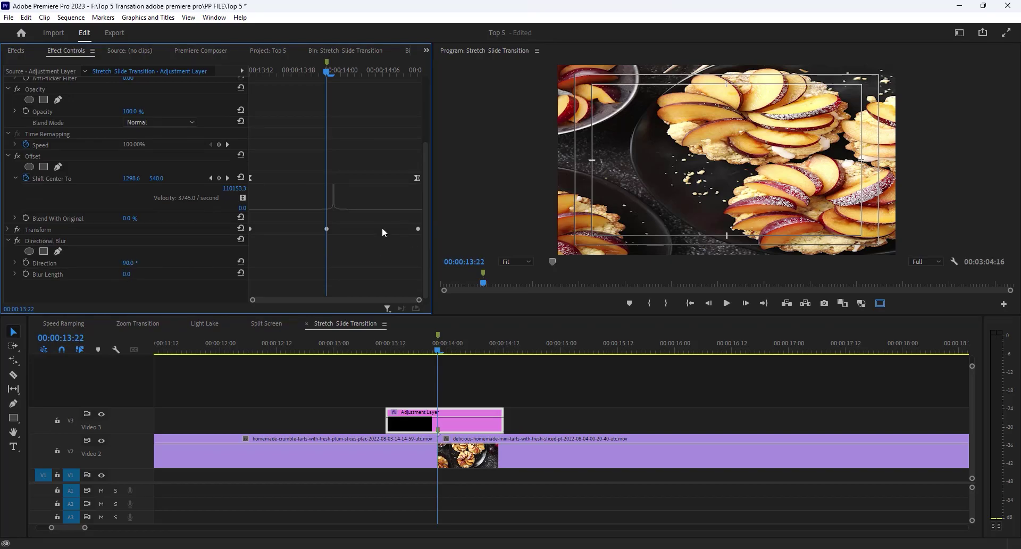
Keyframe Blur Length at 40 at the cut, 00:00:13:22, and at 0 at the layer's start, 00:00:13:11
click(26, 274)
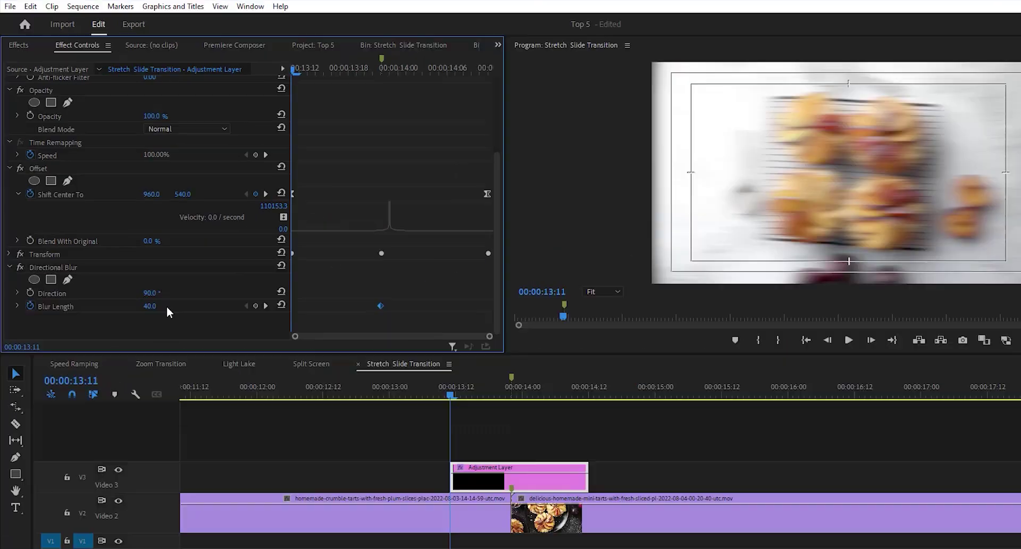
click(34, 338)
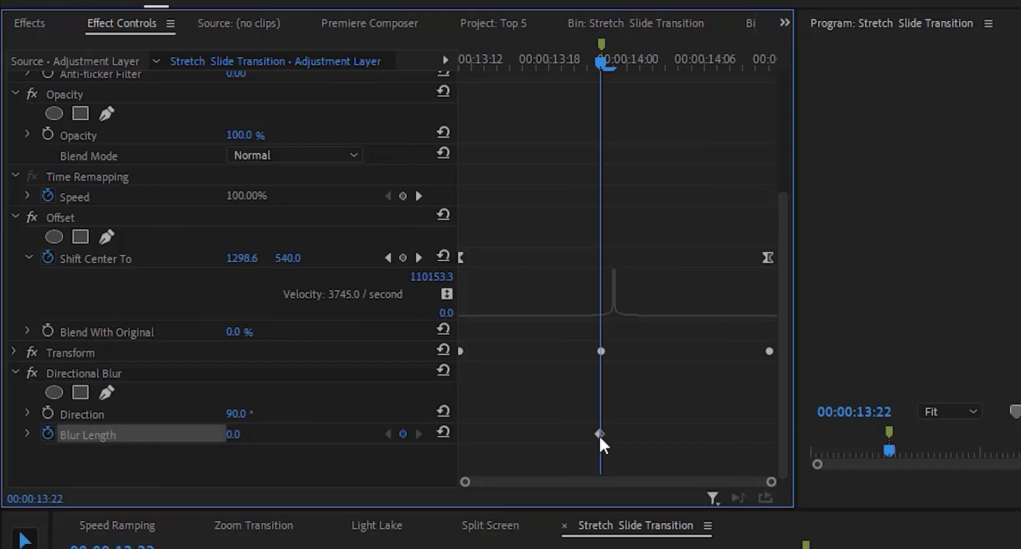
click(600, 434)
click(242, 434)
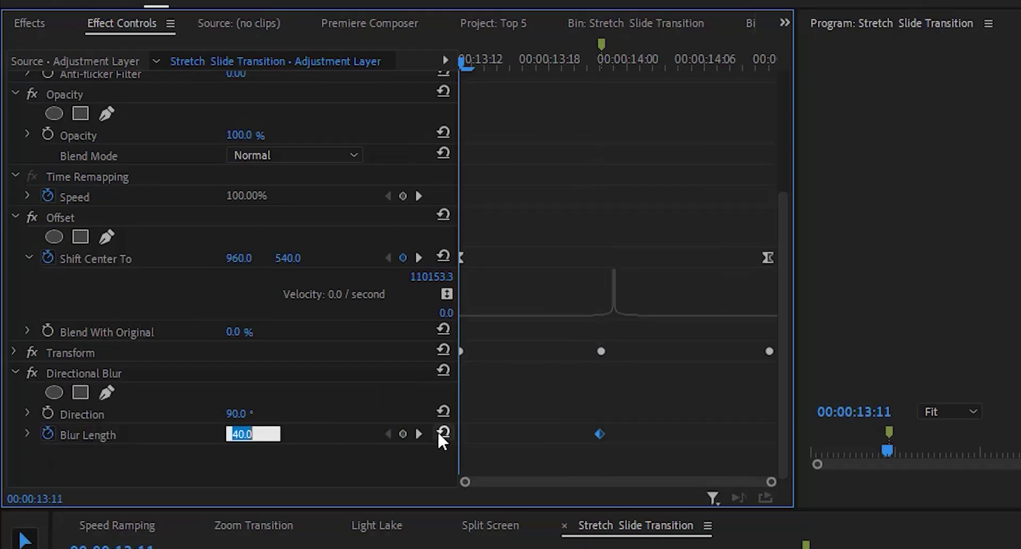
click(439, 432)
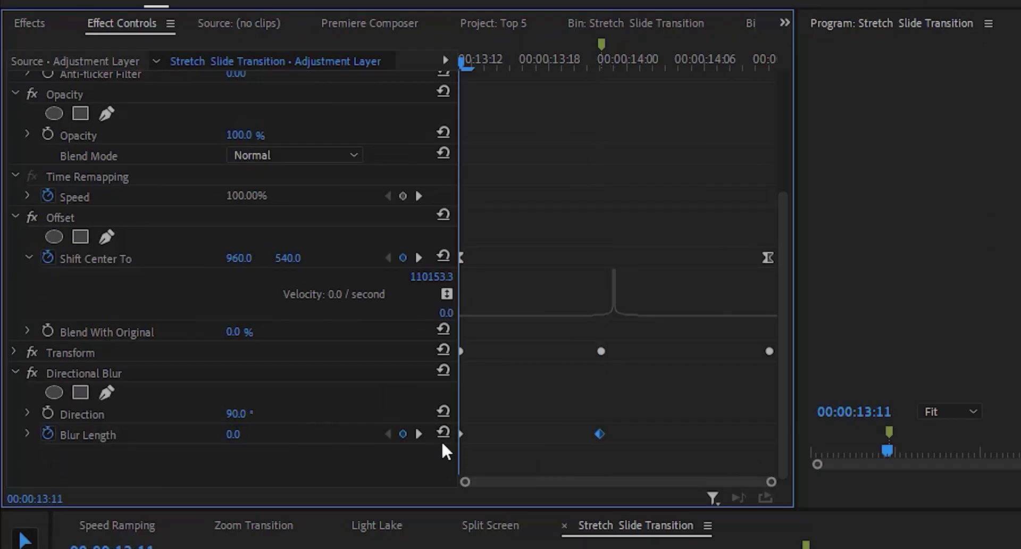
Keyframe Blur Length at 0 at the adjustment layer's end, 00:00:14:11
key(Down)
key(Down)
click(443, 432)
Expand the Blur Length graph and ease its last, first and middle keyframes
click(27, 434)
scroll(669, 352, down, 3)
right_click(766, 320)
click(798, 545)
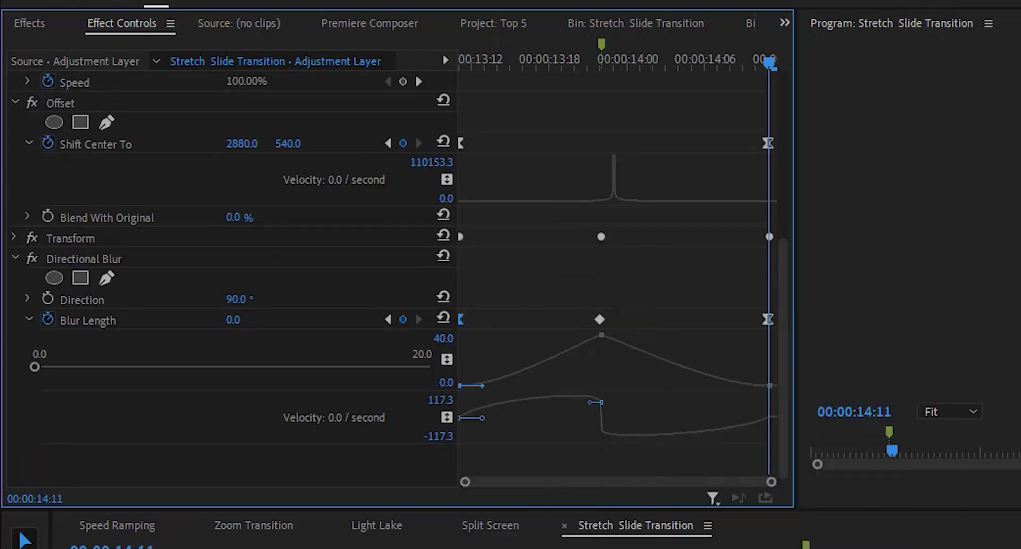
right_click(599, 319)
click(638, 519)
Sharpen the Blur Length curve into a steep peak at the middle keyframe and start playback
drag(482, 386, 553, 385)
drag(617, 336, 603, 335)
drag(747, 386, 654, 385)
click(376, 345)
key(space)
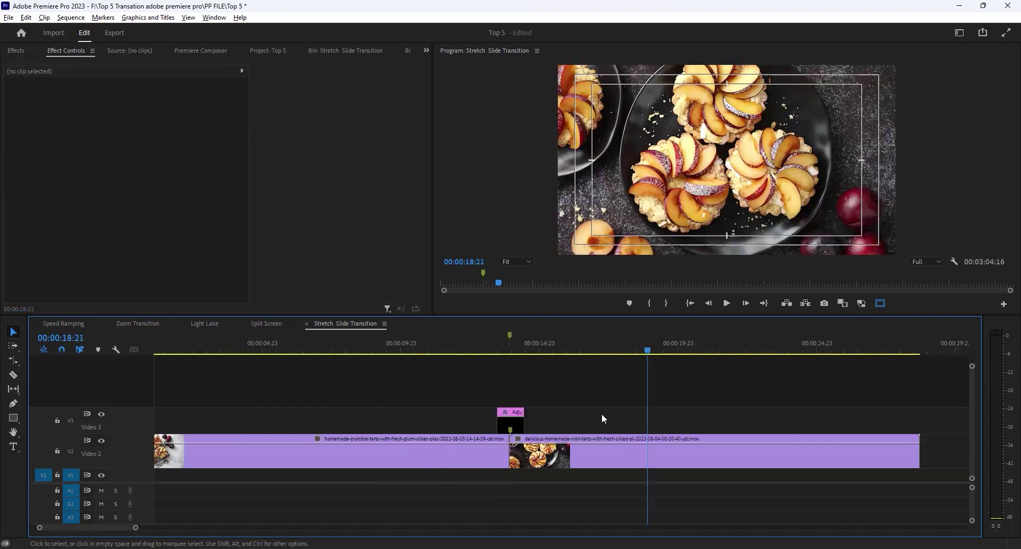
Play the finished stretch slide transition in the timeline from before the cut
key(minus)
key(minus)
drag(900, 490, 316, 491)
click(270, 350)
scroll(274, 383, up, 2)
scroll(301, 415, up, 2)
click(281, 349)
key(space)
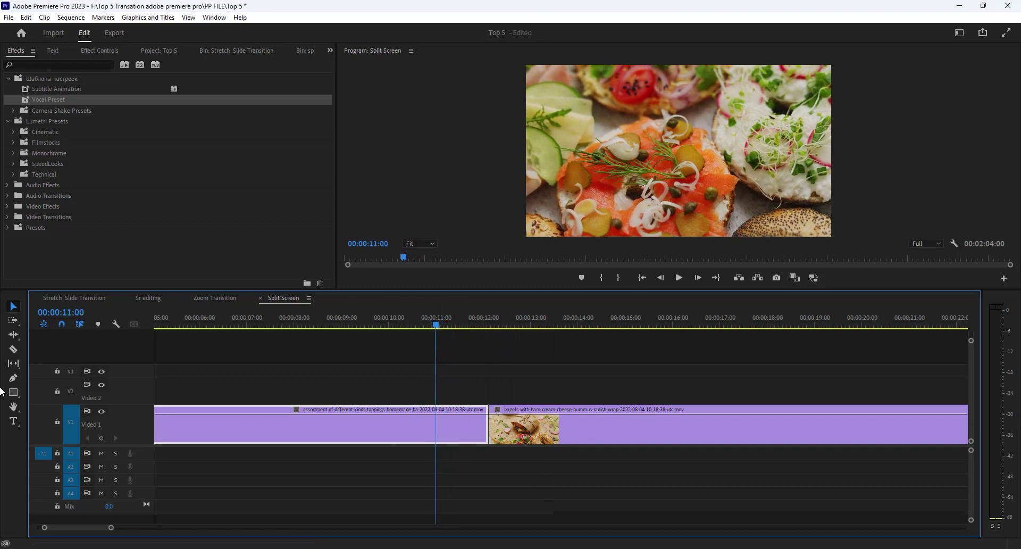
Split the first clip of the Split Screen sequence at 00:00:11:00 and duplicate the short end segment onto Video 2
click(13, 348)
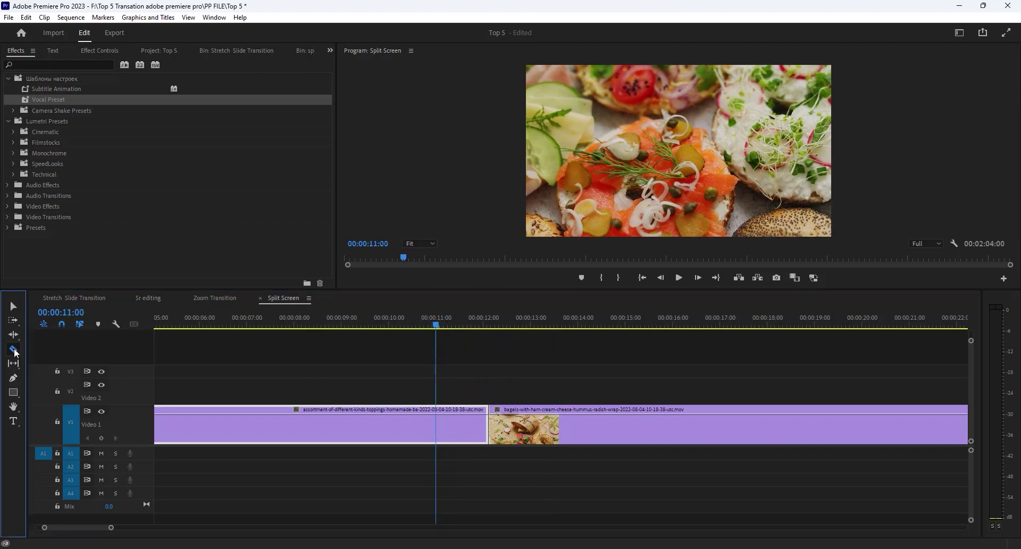
click(440, 430)
key(v)
drag(471, 434, 467, 394)
Draw a triangular free-draw opacity mask on the Video 1 segment, covering the frame's upper-left half from the top-right to the bottom-left corner
click(452, 323)
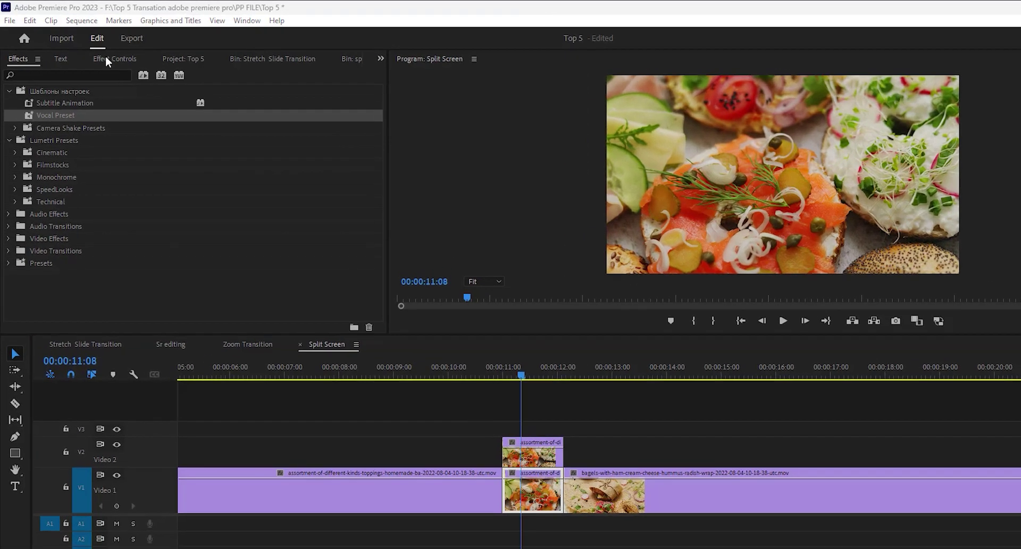
click(106, 58)
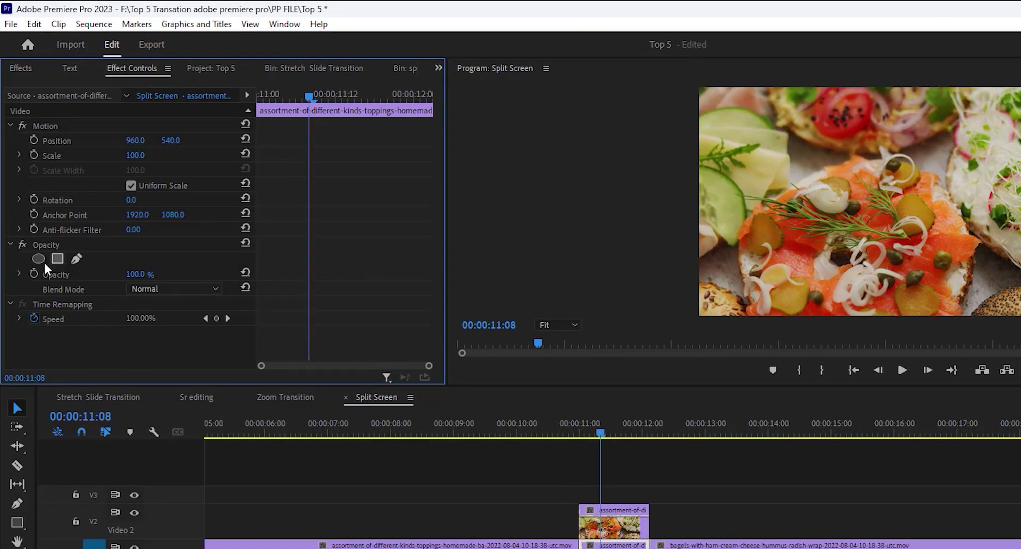
click(56, 243)
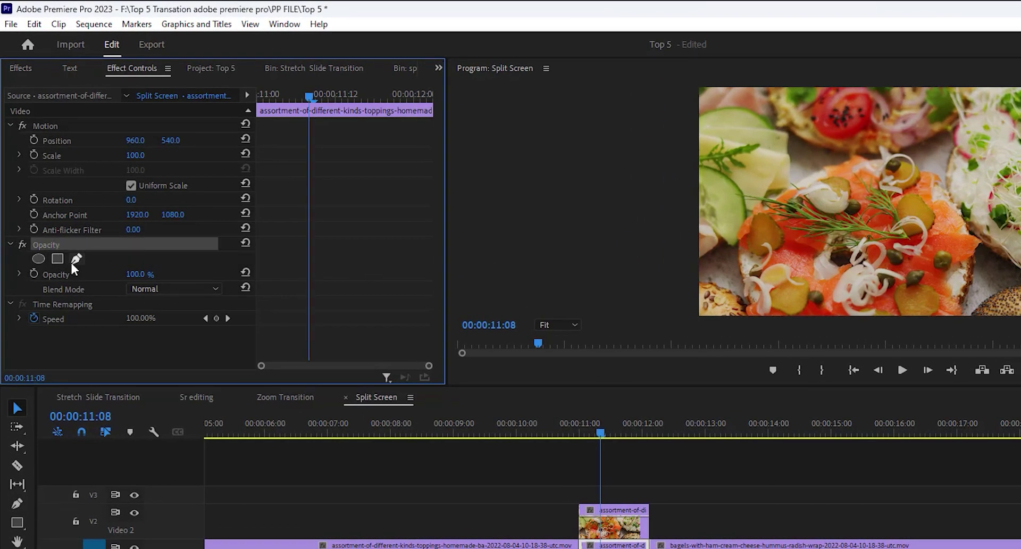
click(58, 258)
click(548, 325)
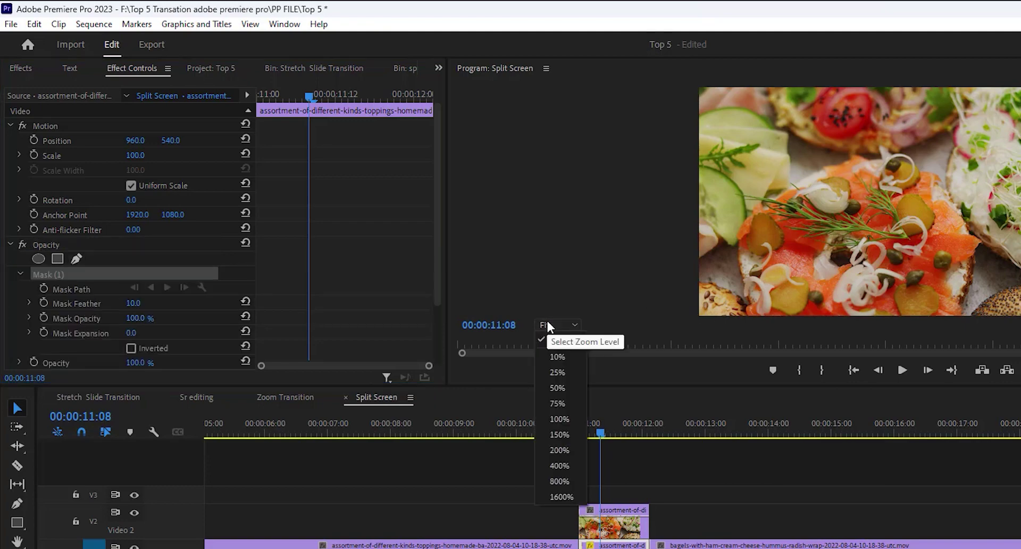
click(556, 419)
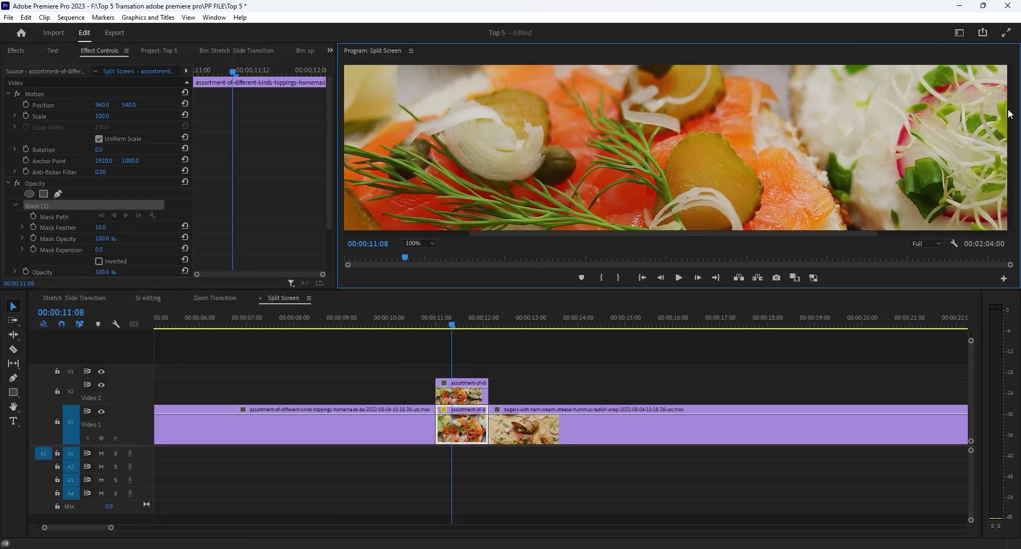
scroll(1010, 88, up, 3)
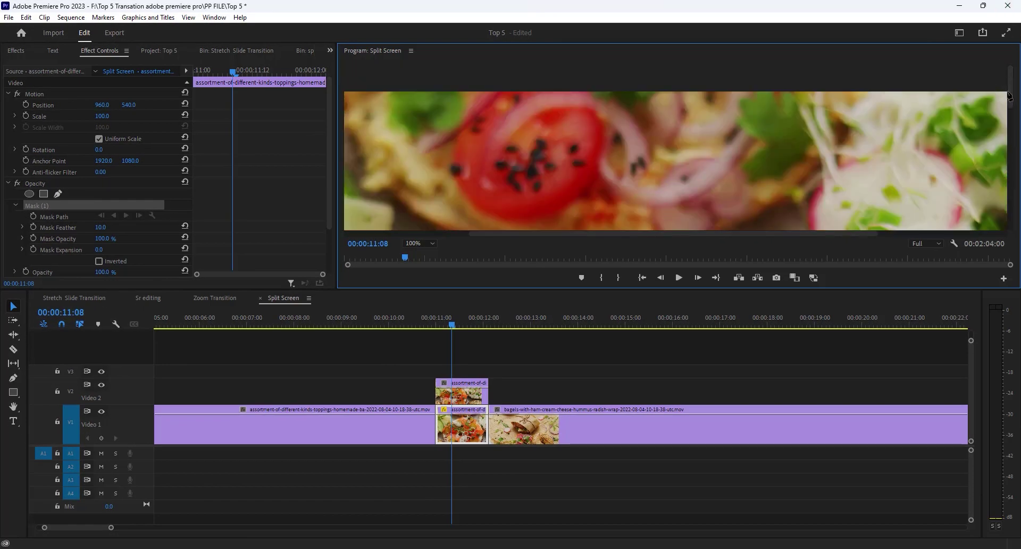
drag(821, 234, 951, 234)
click(980, 92)
drag(611, 234, 358, 234)
scroll(462, 203, down, 5)
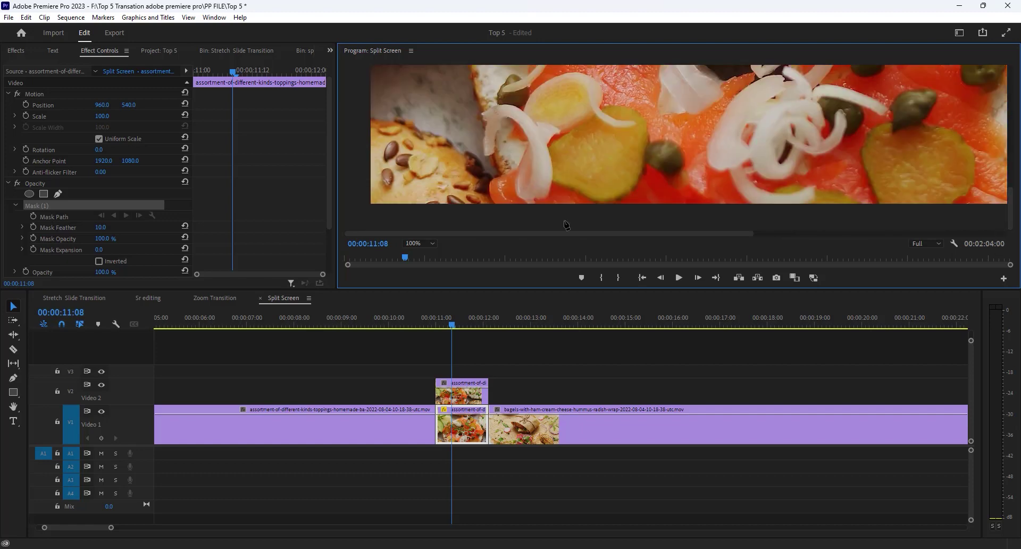
click(369, 206)
drag(1011, 213, 1011, 80)
drag(718, 233, 977, 273)
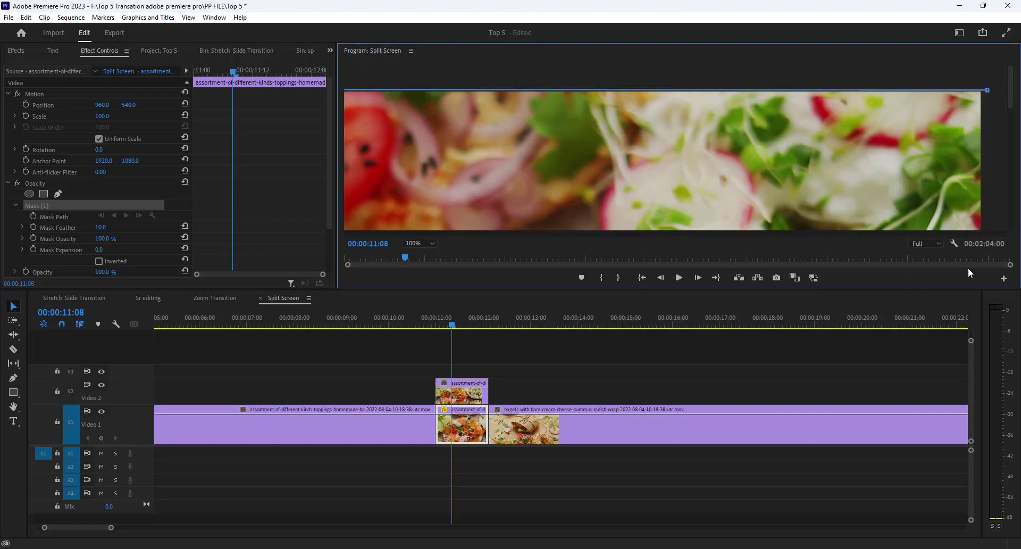
click(983, 90)
Set the triangular mask's Mask Feather to 0
click(101, 227)
text(00)
key(Return)
Copy the mask to the Opacity of the duplicate clip on Video 2 and invert it there
right_click(46, 206)
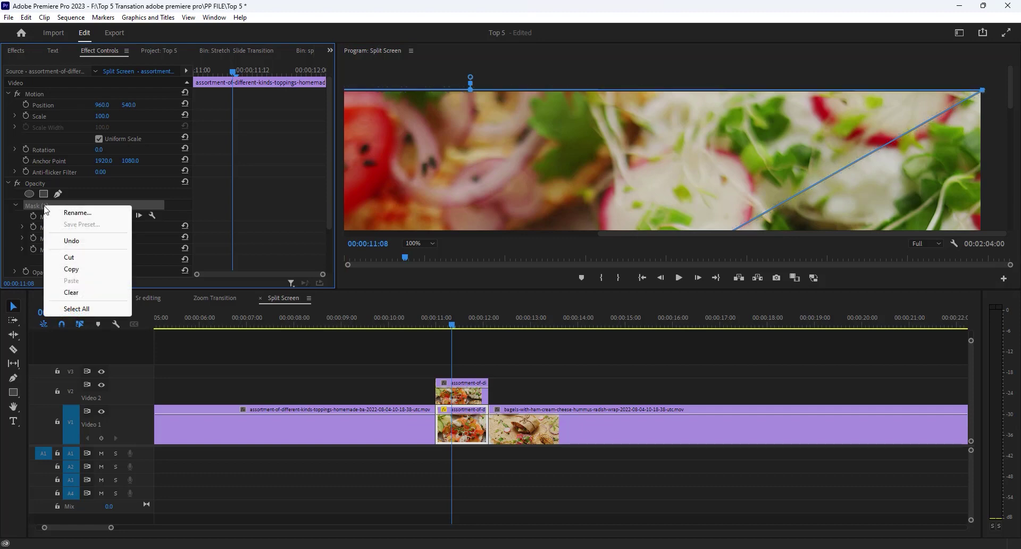
click(70, 270)
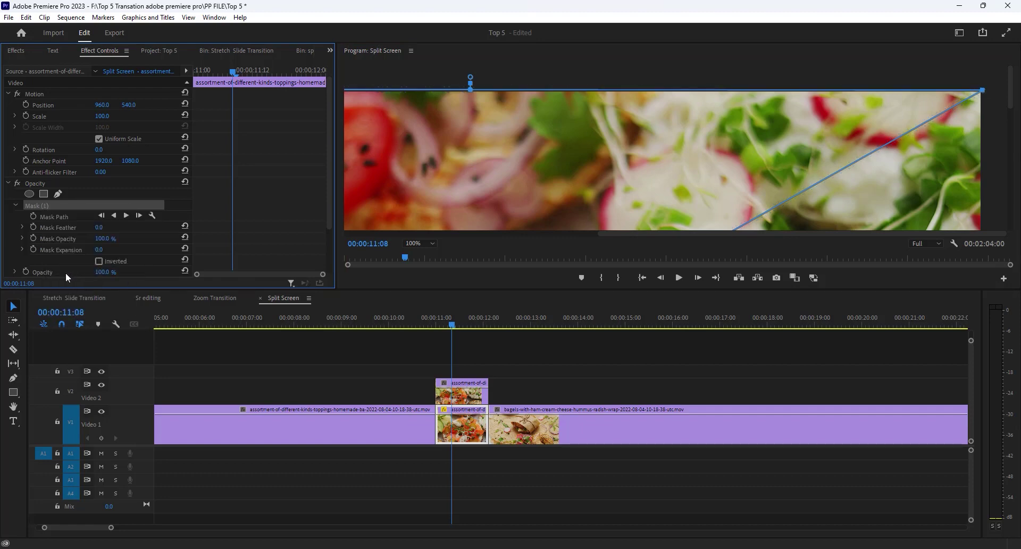
click(463, 398)
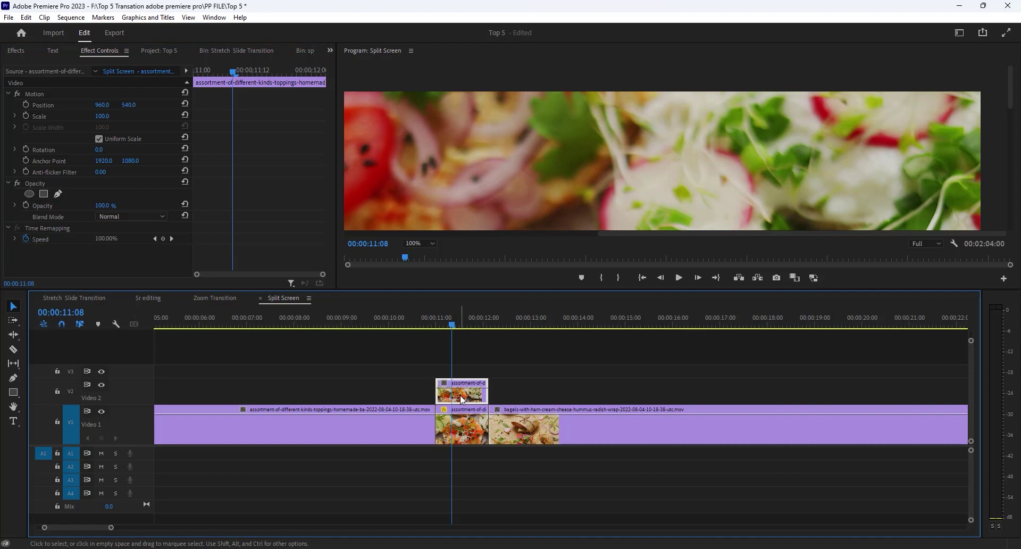
right_click(37, 184)
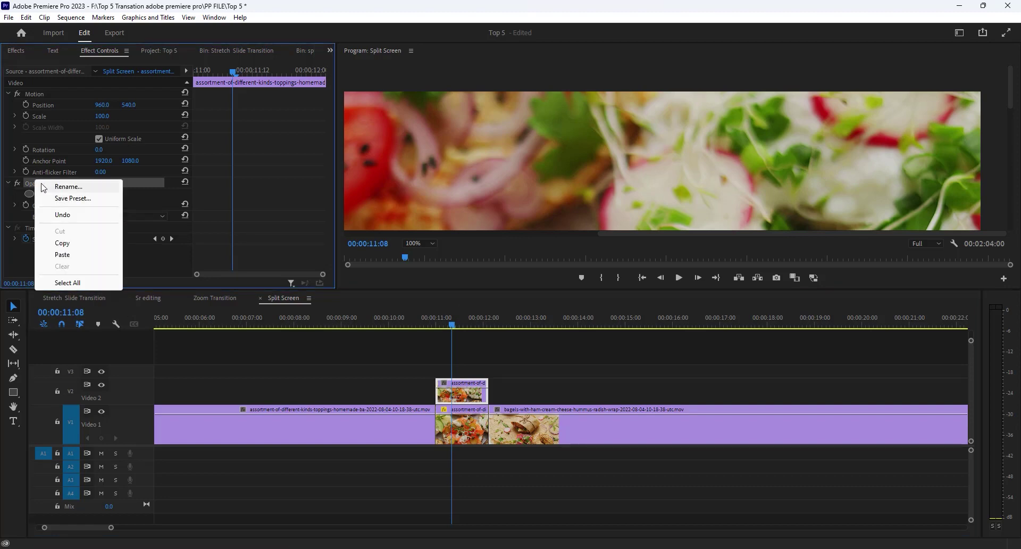
click(72, 256)
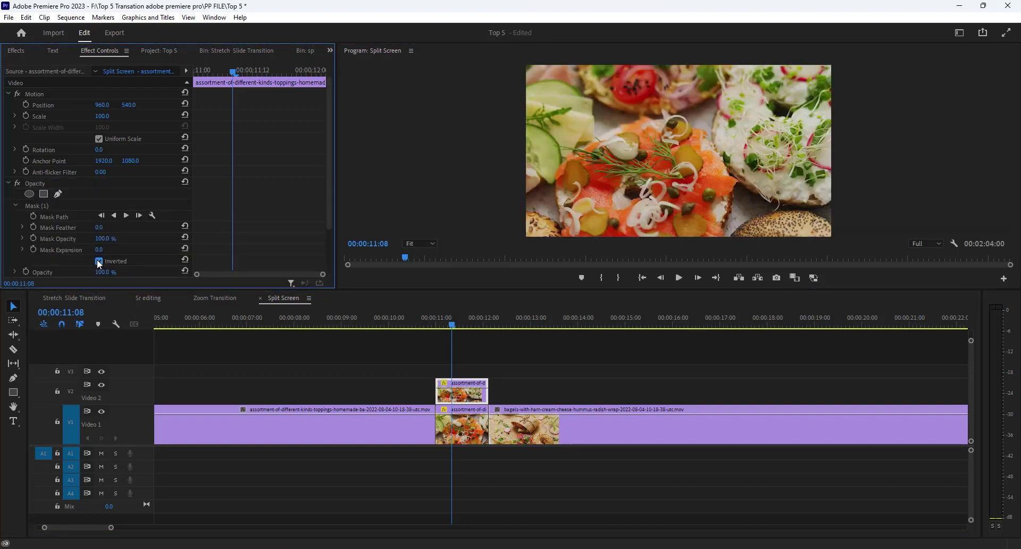
Toggle the visibility of Video 2 and Video 1 off and on to check both masked halves
click(461, 393)
click(102, 385)
click(102, 385)
click(102, 412)
click(101, 412)
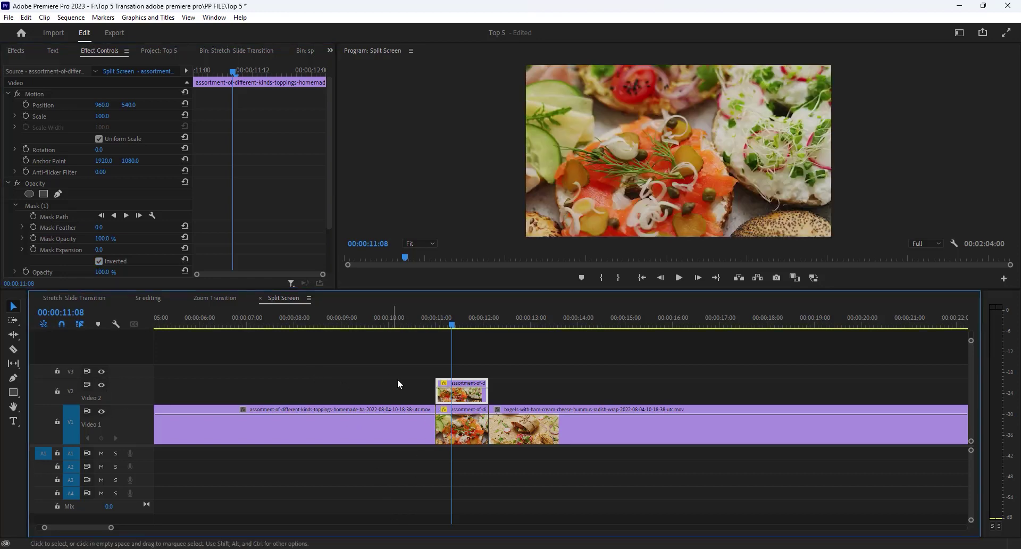
Nest the masked clip on Video 2 and the masked segment on Video 1 separately, each with its default name
right_click(460, 394)
click(493, 280)
click(483, 289)
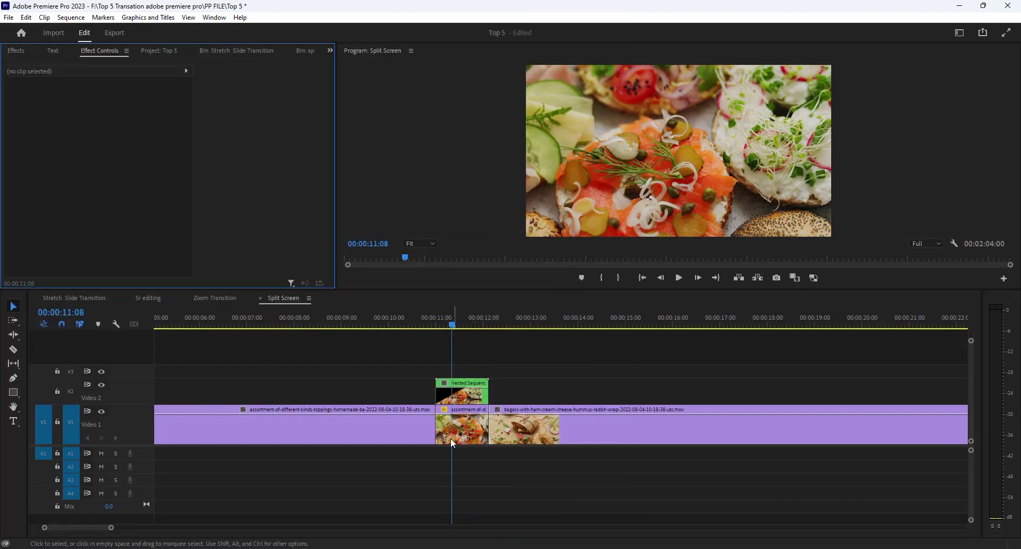
right_click(453, 393)
click(488, 281)
click(484, 289)
Find the Transform effect under Distort and apply it to both nested clips
click(16, 50)
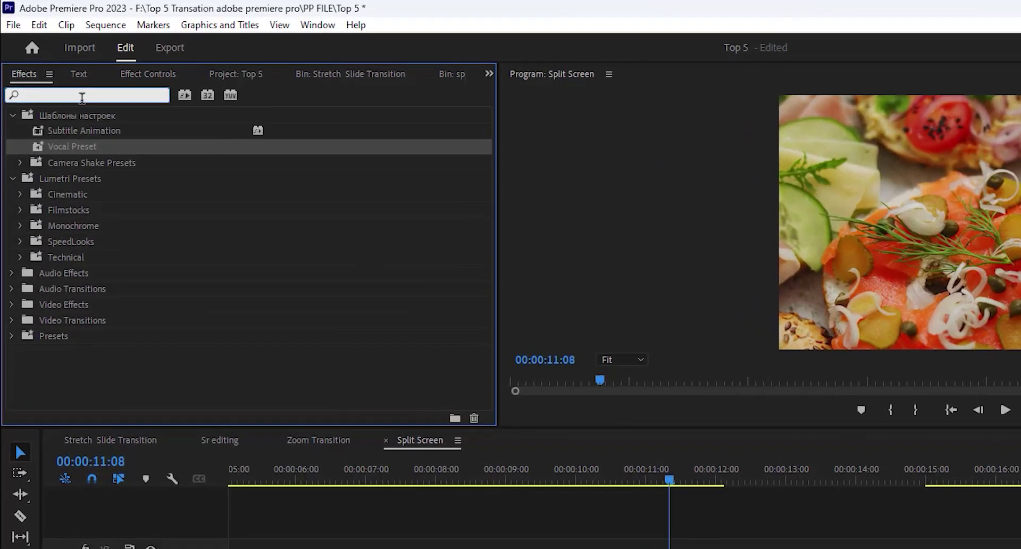
text(transf)
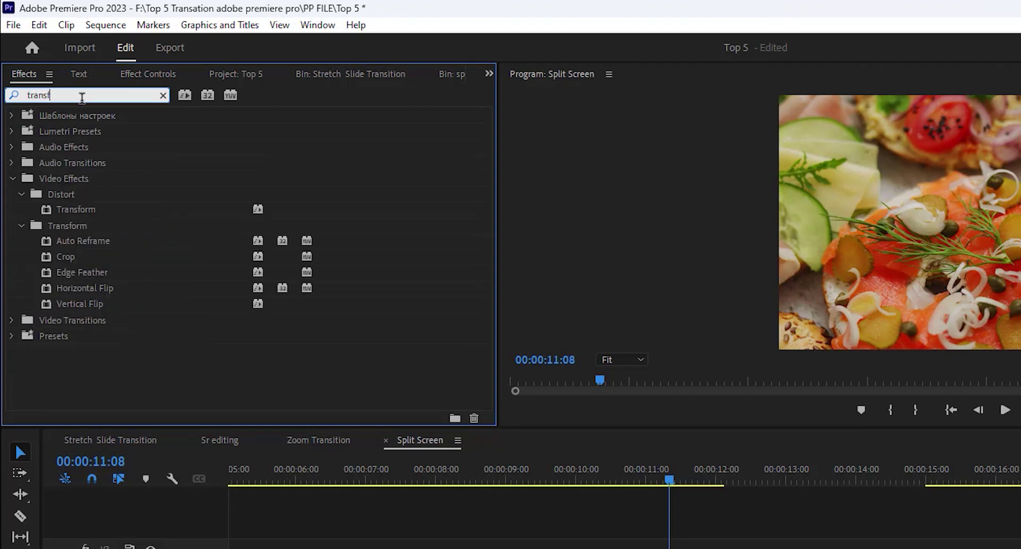
drag(58, 202, 168, 277)
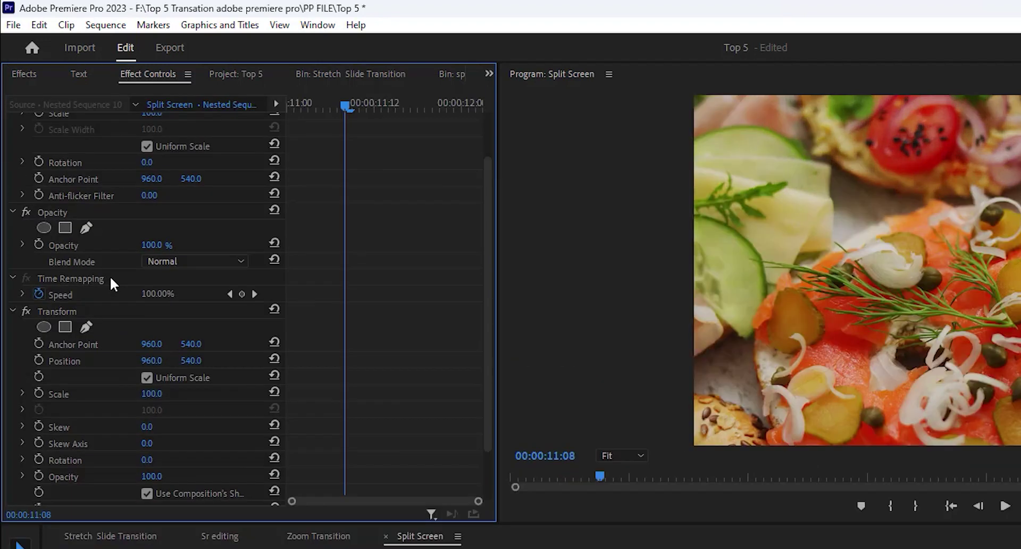
Keyframe the Transform Position of the Video 1 nested clip at 960, 540 at the clip's start
scroll(114, 285, up, 5)
scroll(136, 307, down, 4)
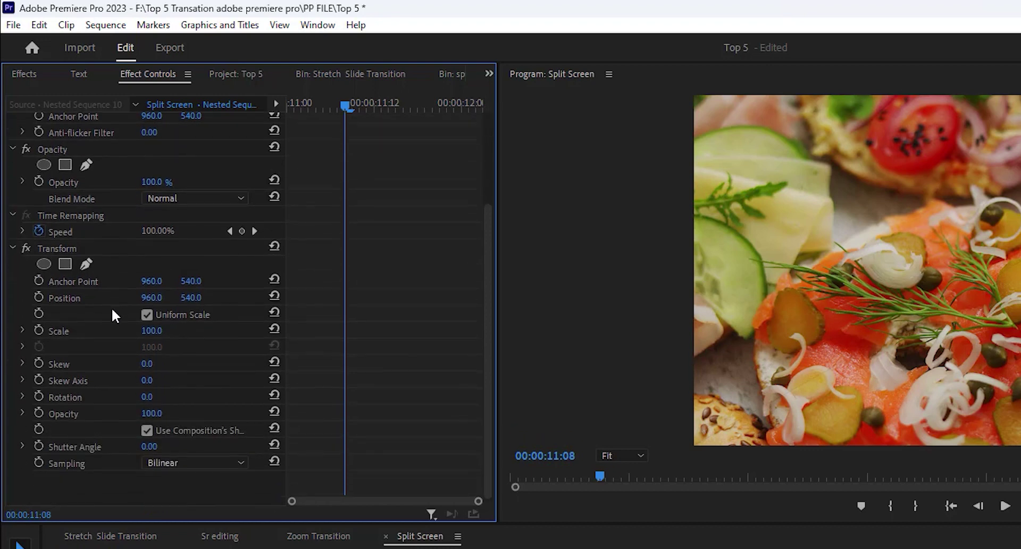
click(61, 249)
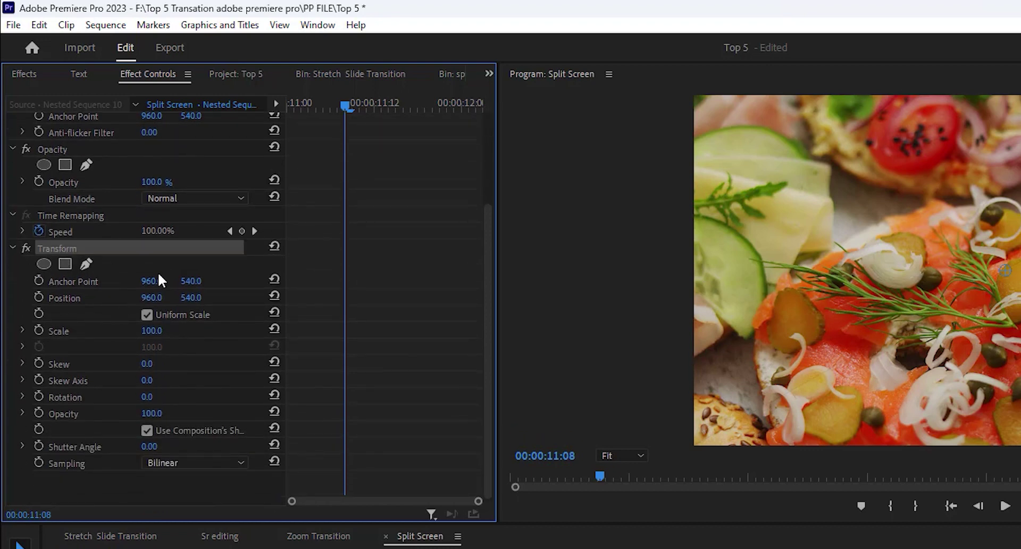
click(38, 297)
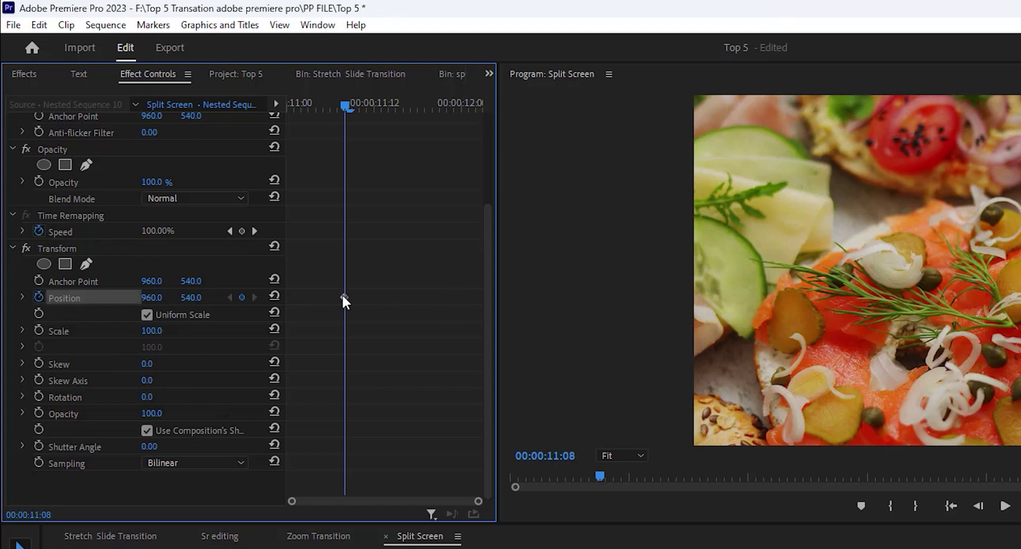
drag(346, 296, 263, 302)
Add a Position keyframe of 0, 0 to the Video 1 nested clip and place it at the clip's end
click(149, 299)
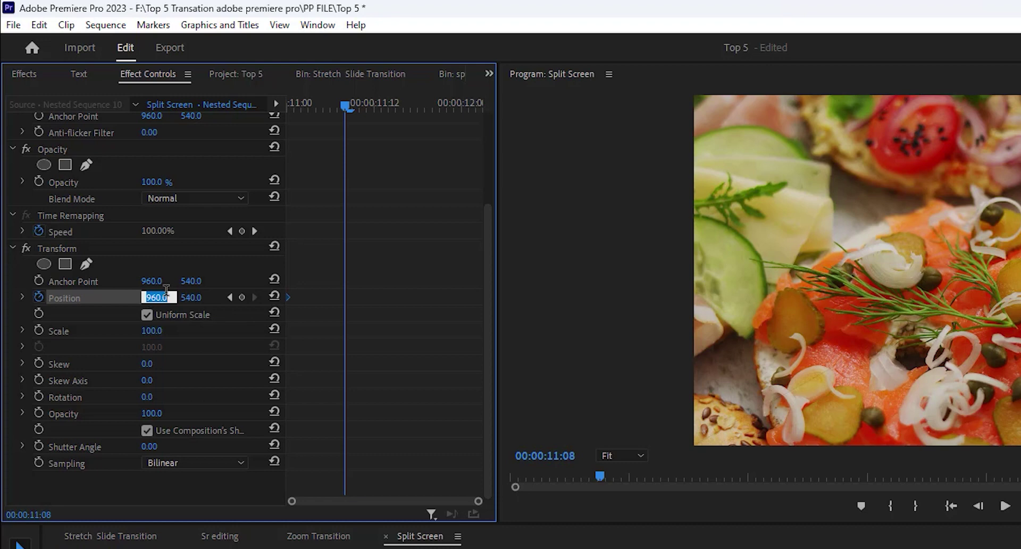
text(00)
key(Tab)
click(196, 296)
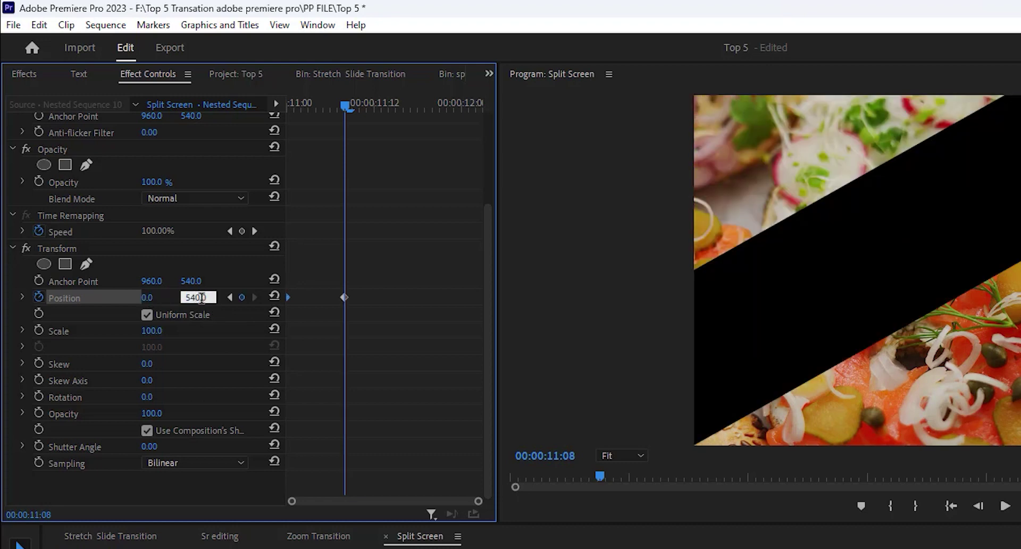
text(0)
key(Return)
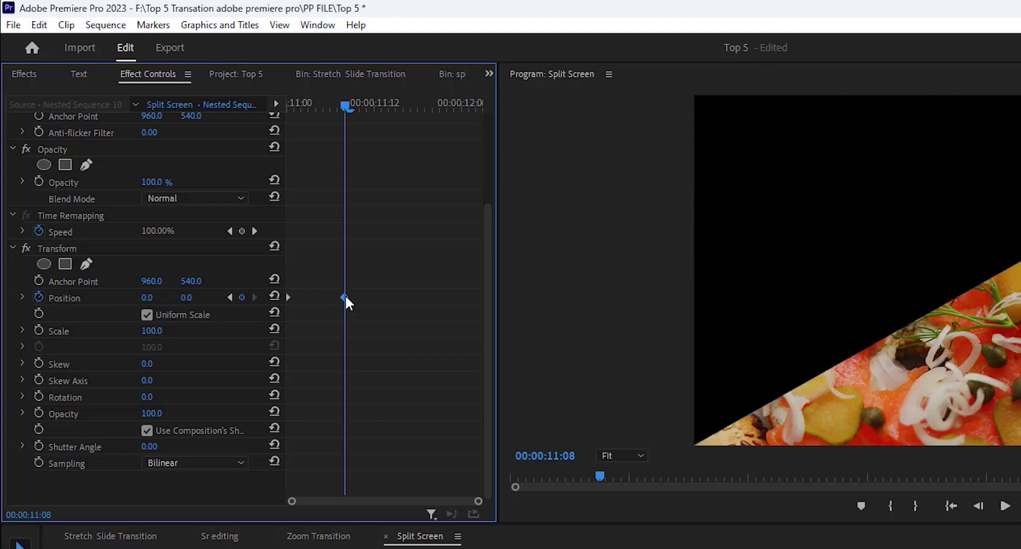
drag(345, 298, 492, 309)
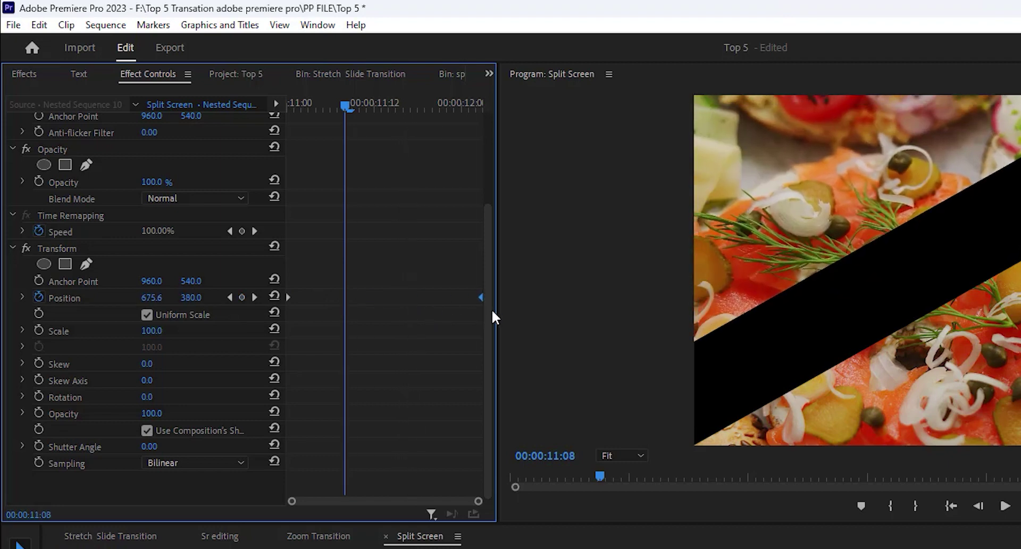
Apply Ease In to the last Position keyframe and Ease Out to the first one
right_click(480, 305)
mouse_move(553, 435)
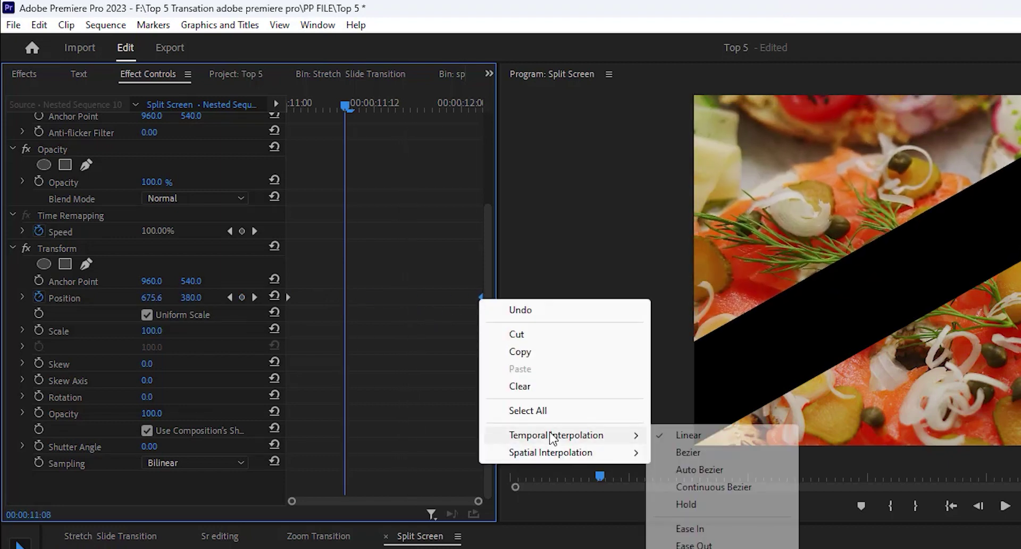
click(710, 539)
right_click(287, 298)
mouse_move(359, 433)
click(505, 542)
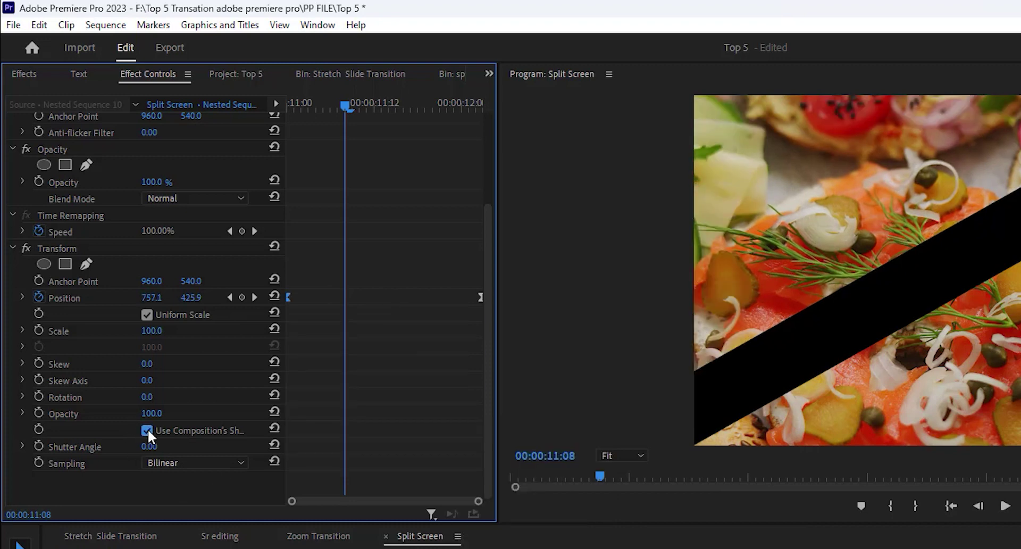
Turn off Use Composition's Shutter Angle in the Transform effect and set Shutter Angle to 180
click(148, 430)
click(149, 446)
text(180)
key(Return)
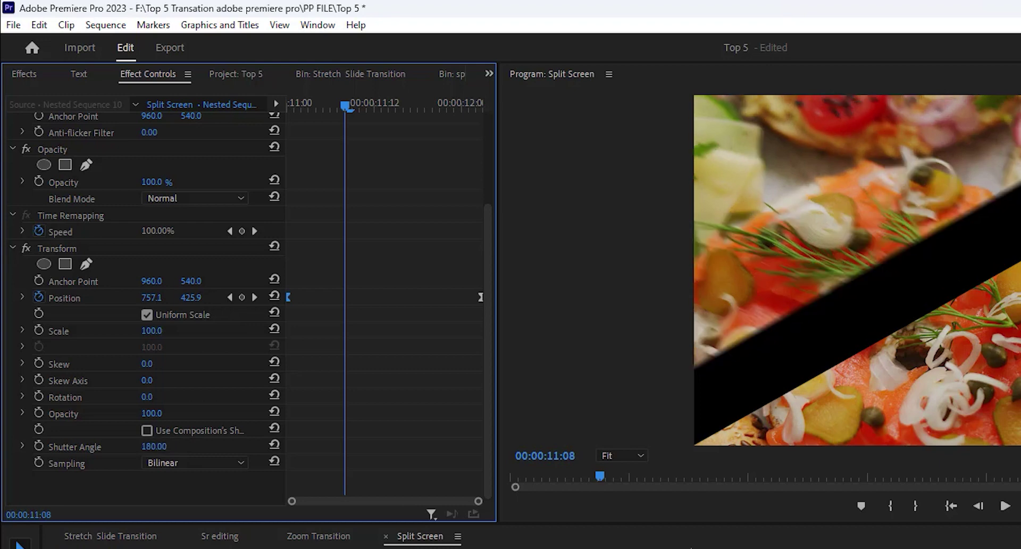
Keyframe the Transform Position of the Video 2 nested clip at 960, 540 at the clip's start
click(692, 548)
scroll(61, 302, down, 3)
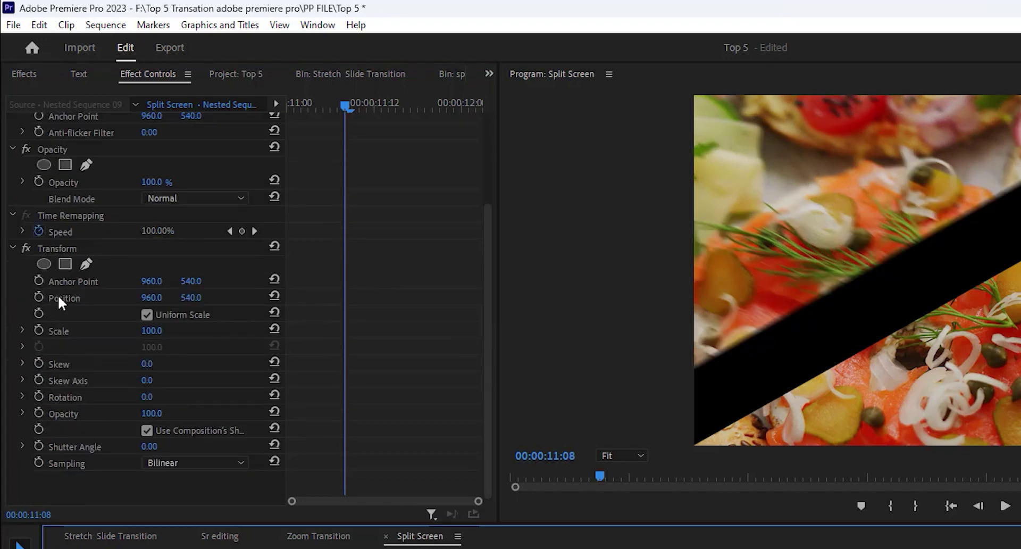
click(38, 297)
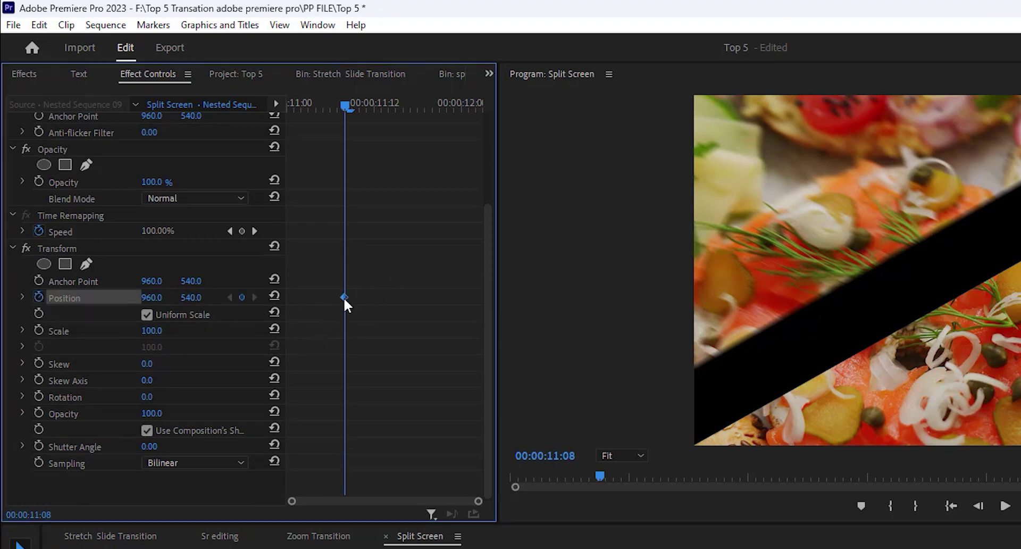
drag(344, 298, 271, 296)
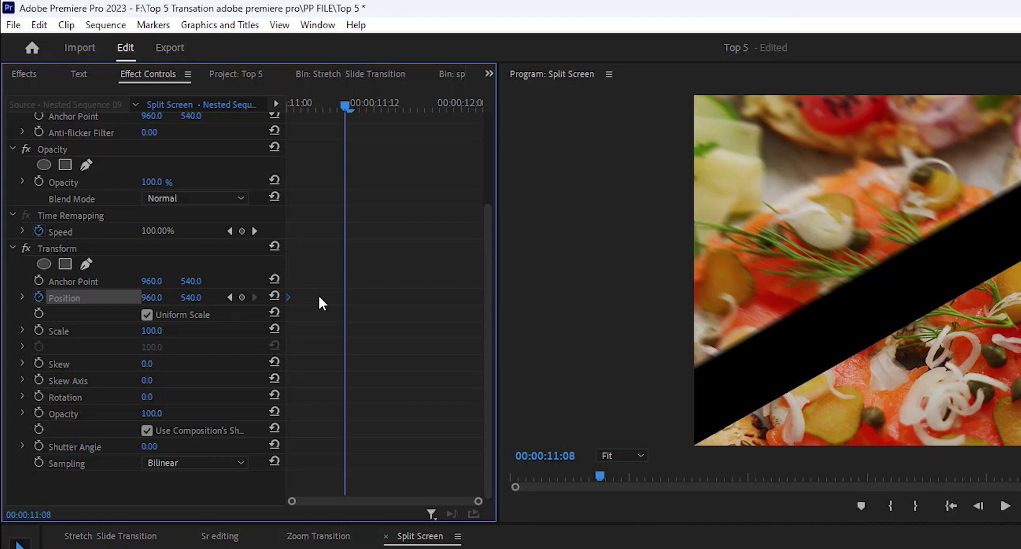
Add a Transform Position keyframe of 1920, 1080 to the Video 2 nested clip and place it at the clip's end
click(151, 297)
text(1920)
key(Return)
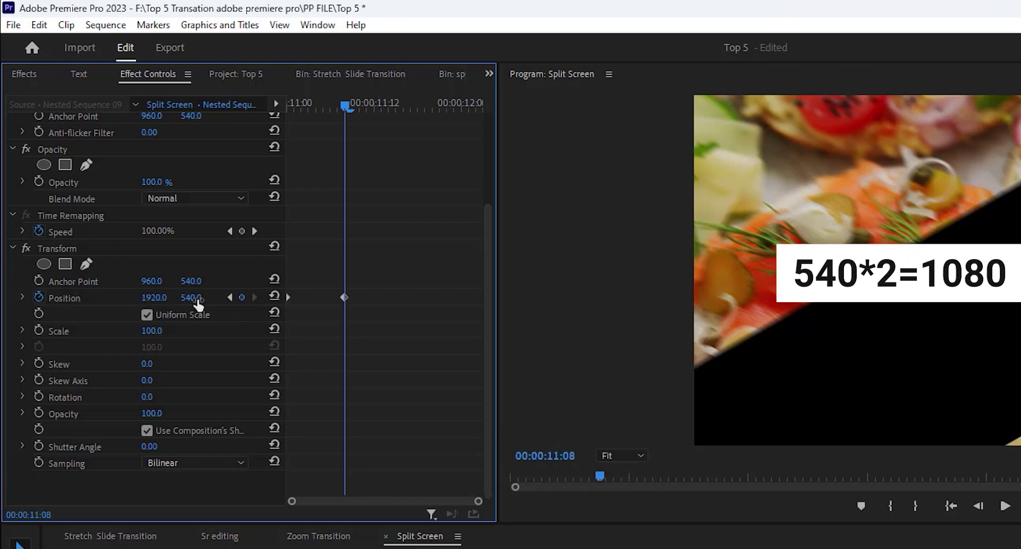
click(192, 297)
text(1080)
key(Return)
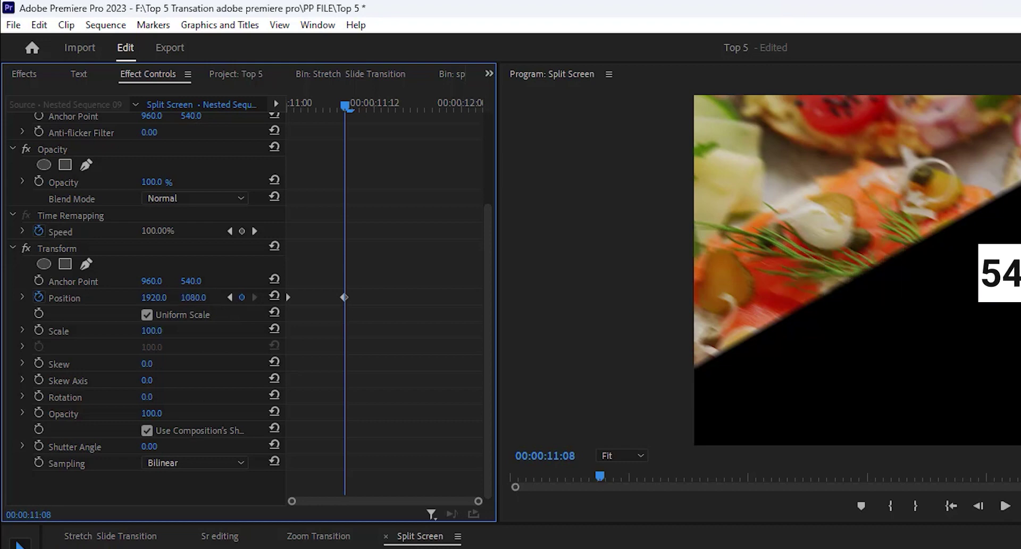
drag(345, 298, 534, 334)
Apply Ease In to the Video 2 nested clip's last Position keyframe and Ease Out to its first one
right_click(481, 299)
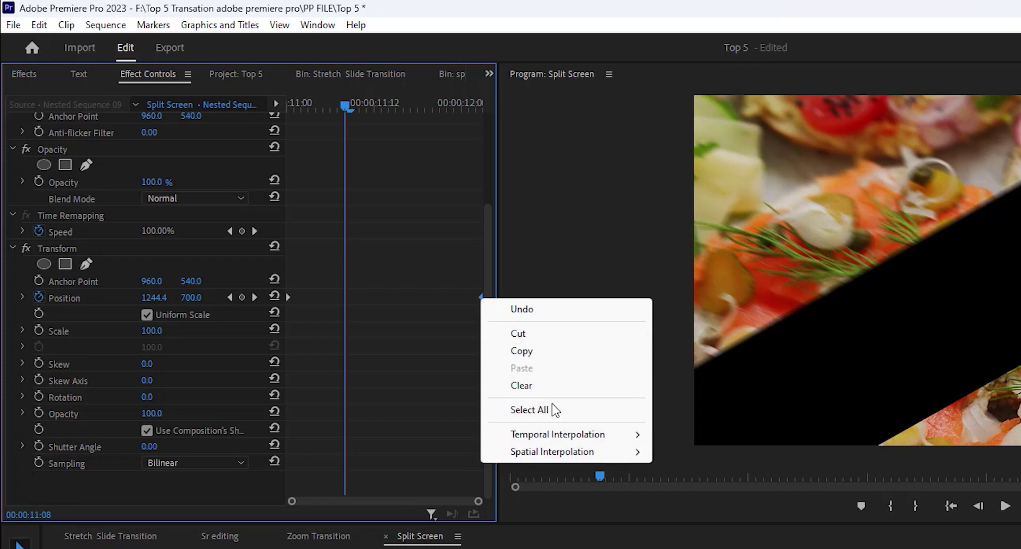
mouse_move(611, 433)
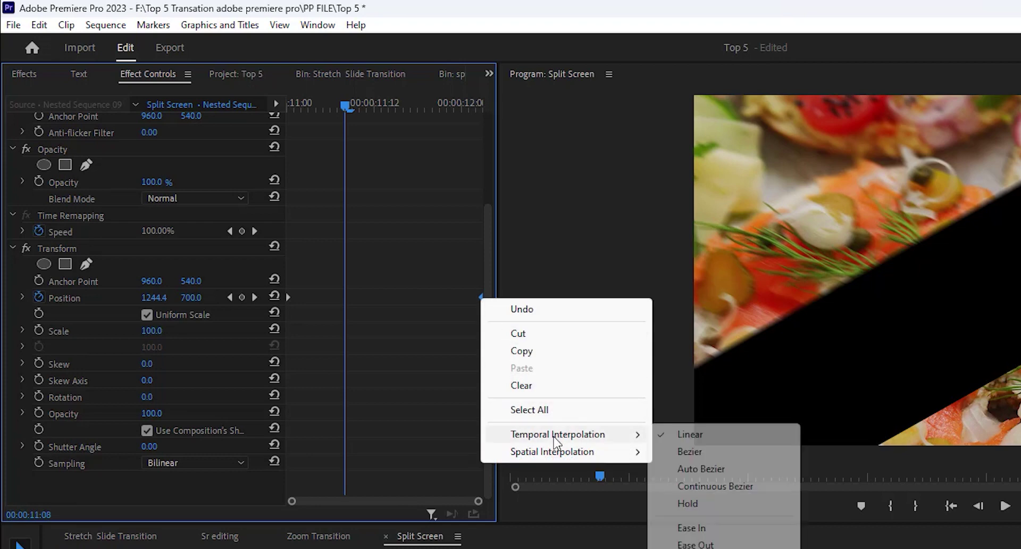
click(696, 528)
right_click(288, 298)
mouse_move(404, 434)
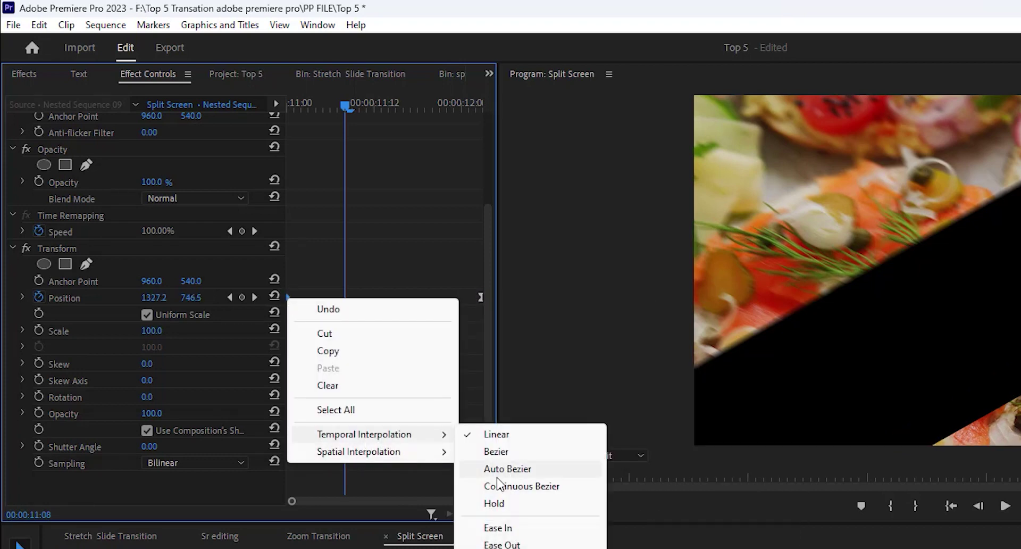
click(503, 539)
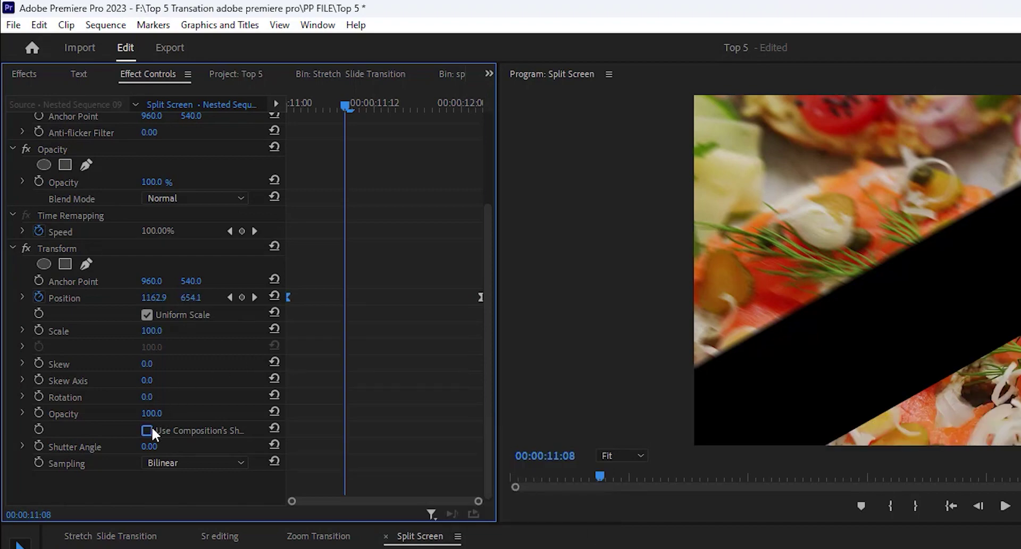
Turn off Use Composition's Shutter Angle for the Video 2 nested clip, set Shutter Angle to 180, and preview the transition
click(149, 447)
text(1)
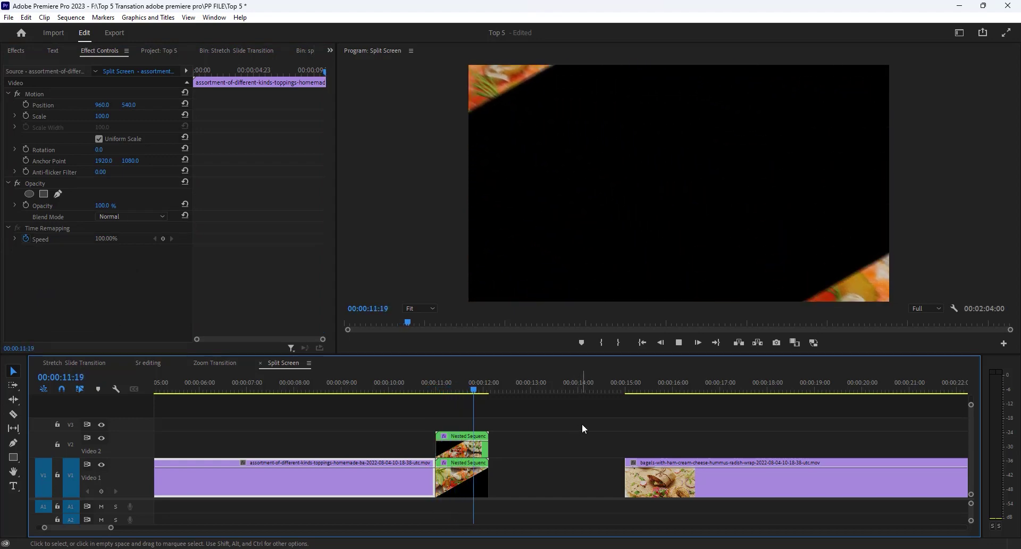
key(space)
Add a Position keyframe at 00:00:11:11 to the Video 2 nested clip and pull its velocity curve down at that keyframe
drag(488, 384, 458, 399)
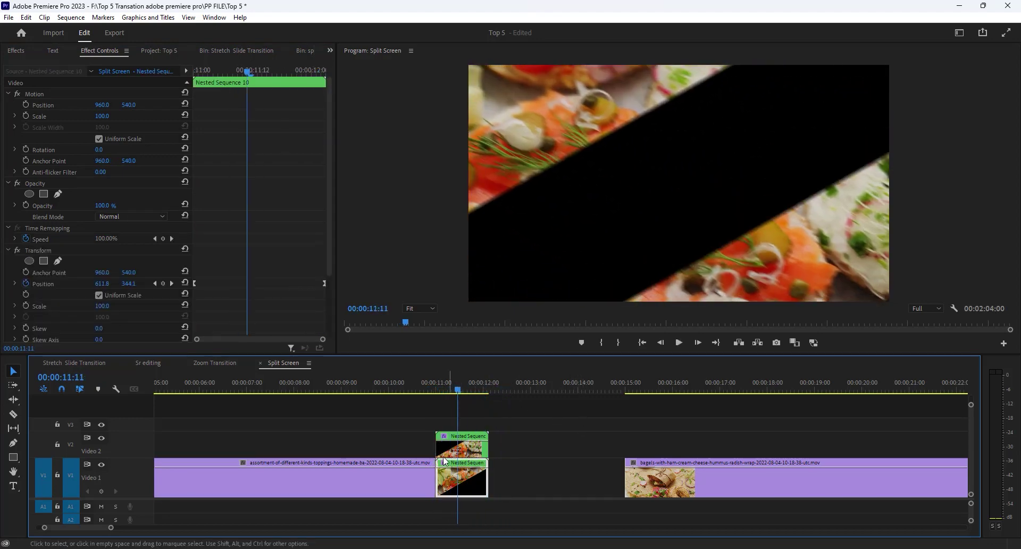
click(470, 453)
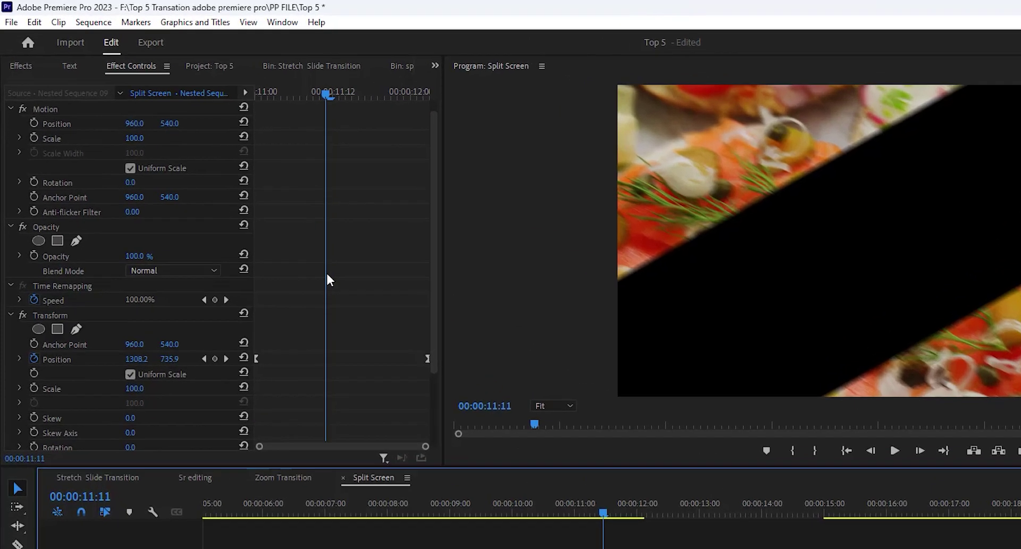
scroll(263, 231, down, 3)
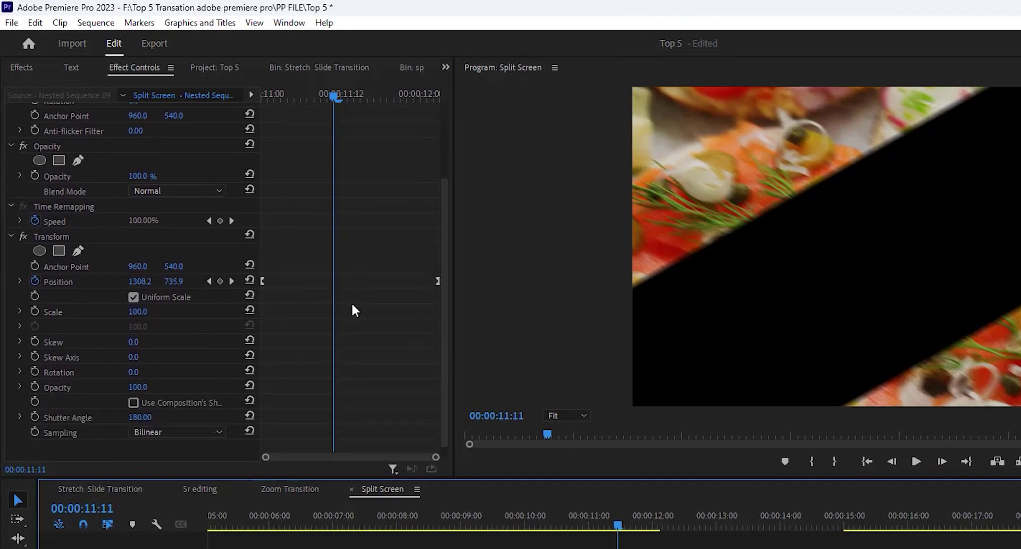
click(220, 280)
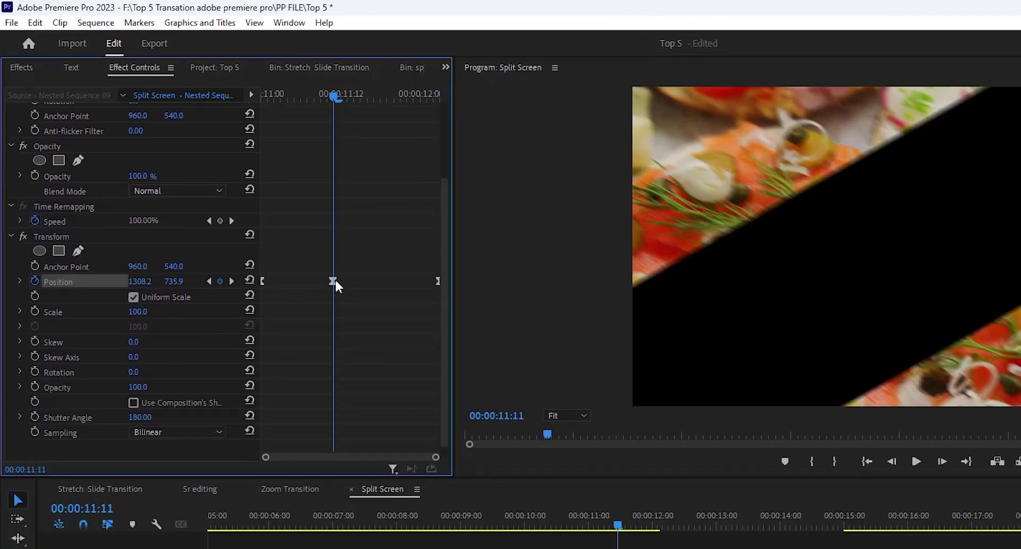
click(18, 279)
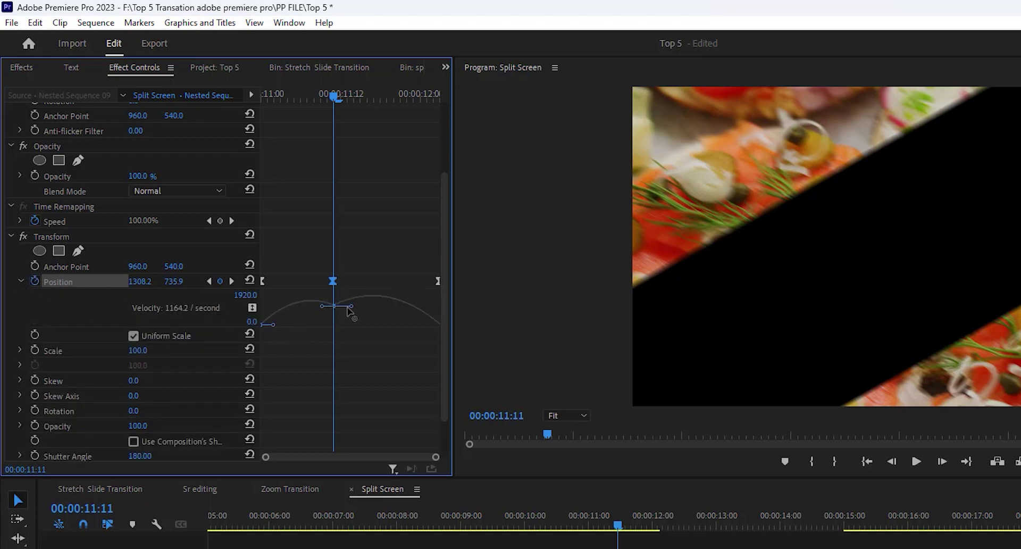
drag(349, 311, 322, 339)
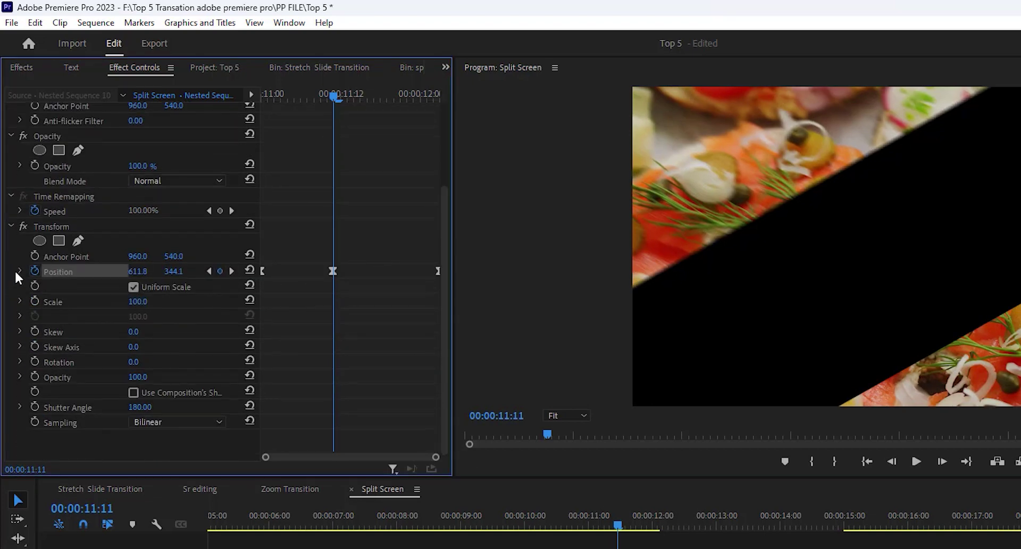
Pull down the Position velocity curve at the Video 1 nested clip's middle keyframe and play back the transition
click(20, 272)
drag(321, 297, 319, 322)
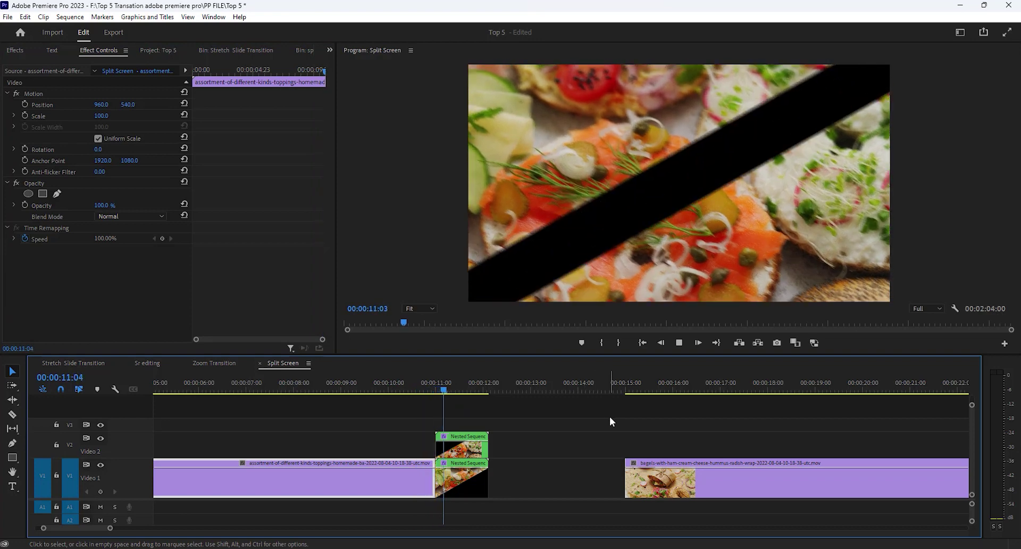
key(space)
Move both nested clips up one track, place the bagels clip directly after the first clip on Video 1, and play the transition
drag(497, 410, 450, 485)
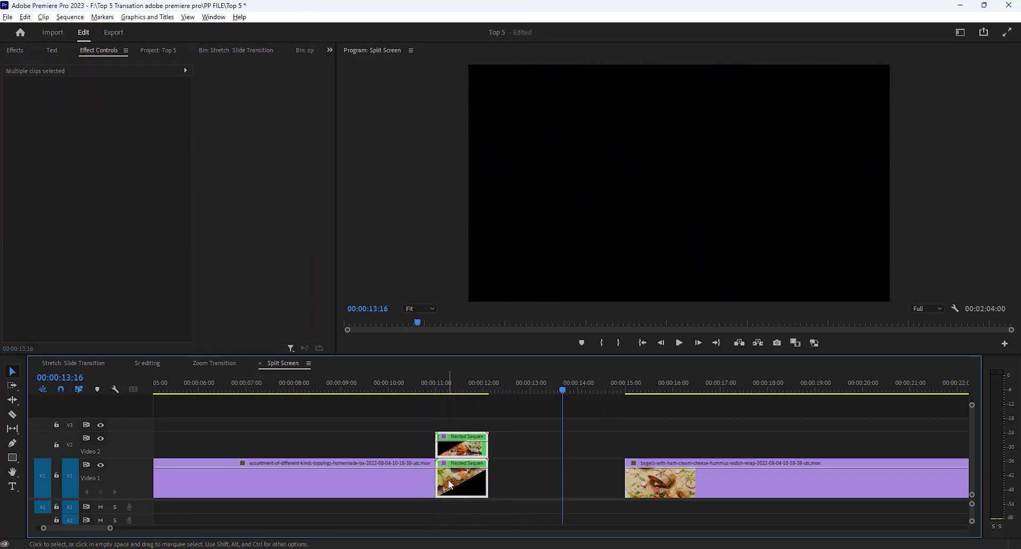
key(alt+Up)
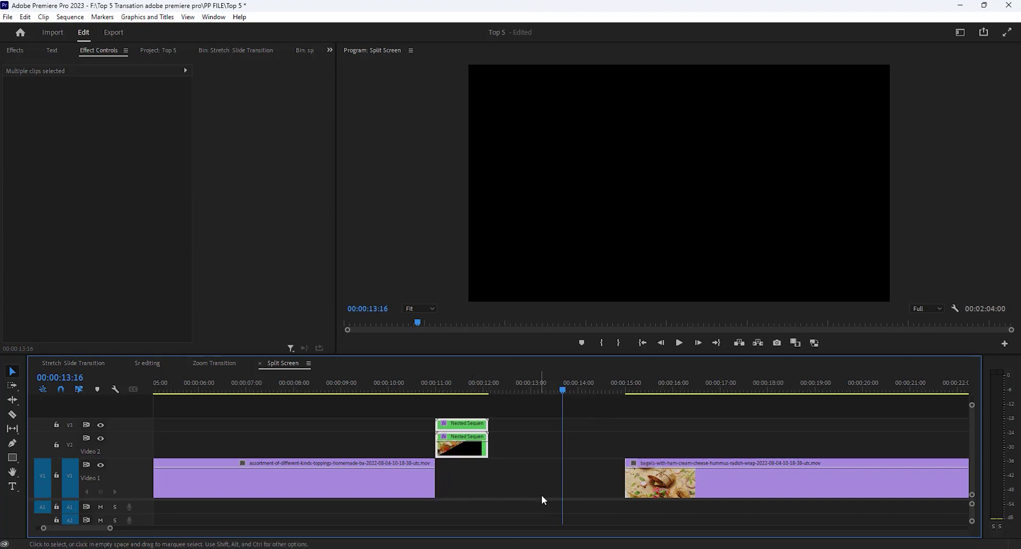
drag(685, 489, 496, 495)
click(432, 388)
key(space)
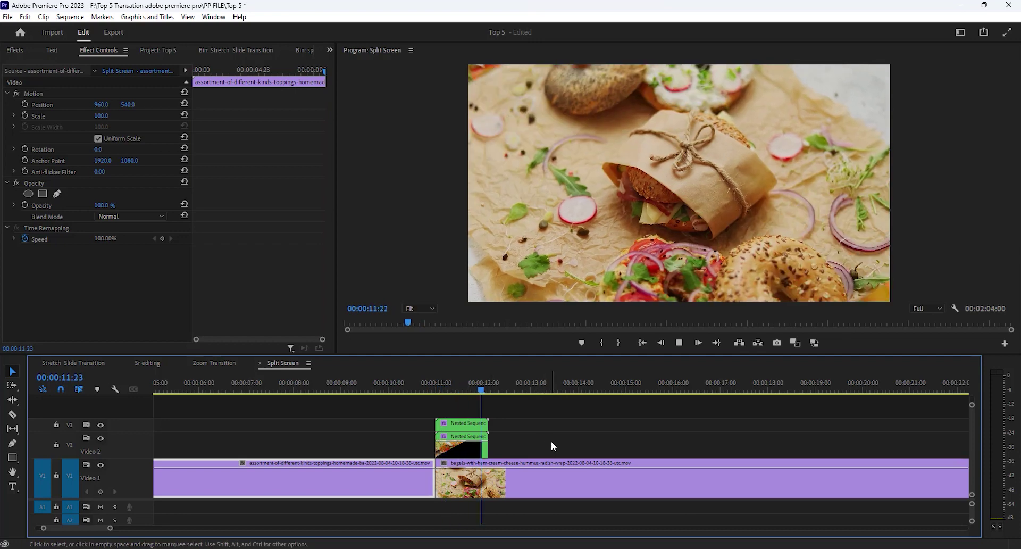
Move the two sound effect clips from the far end of the sequence to beneath the split-screen transition and play it back
key(minus)
key(minus)
key(space)
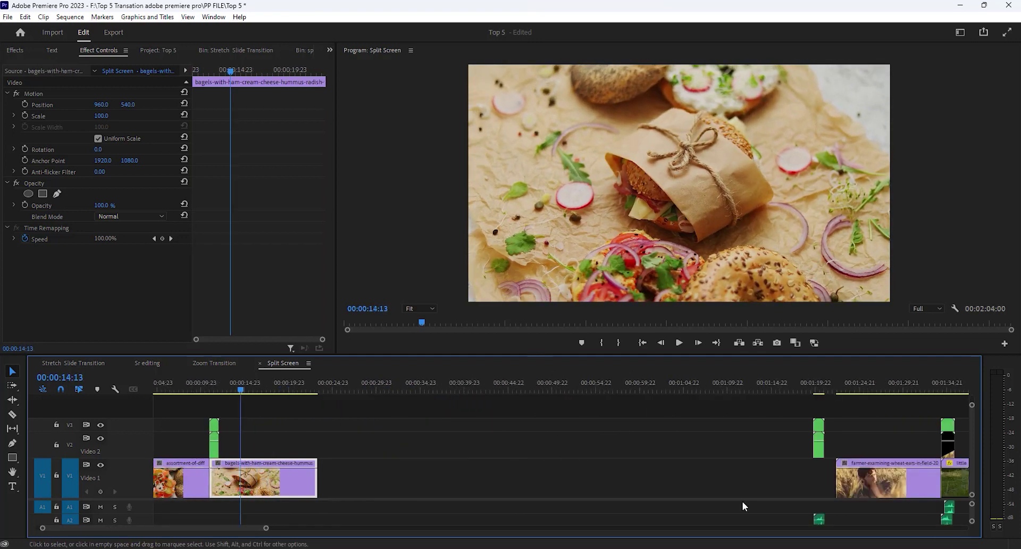
drag(213, 504, 212, 505)
click(204, 387)
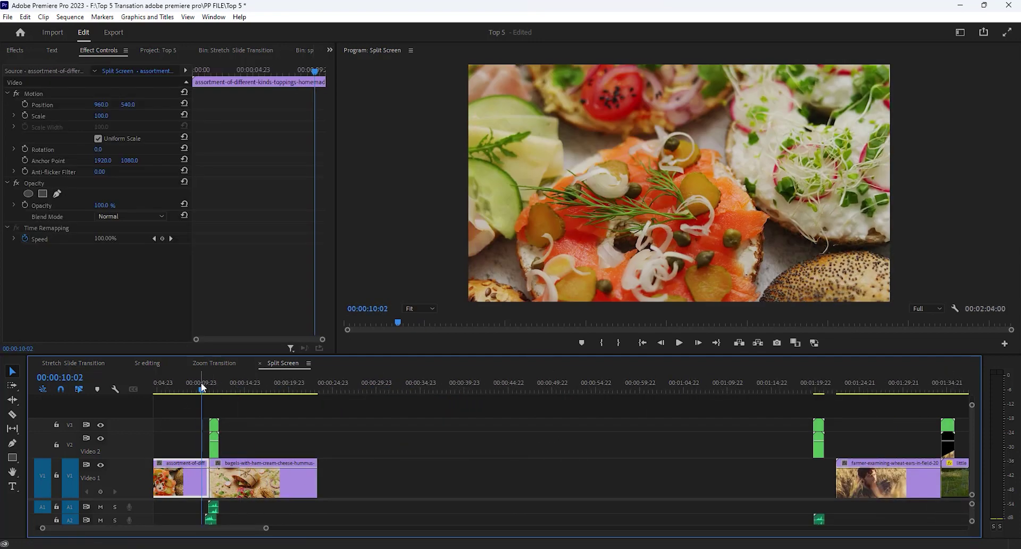
scroll(171, 426, up, 4)
drag(131, 498, 133, 474)
key(space)
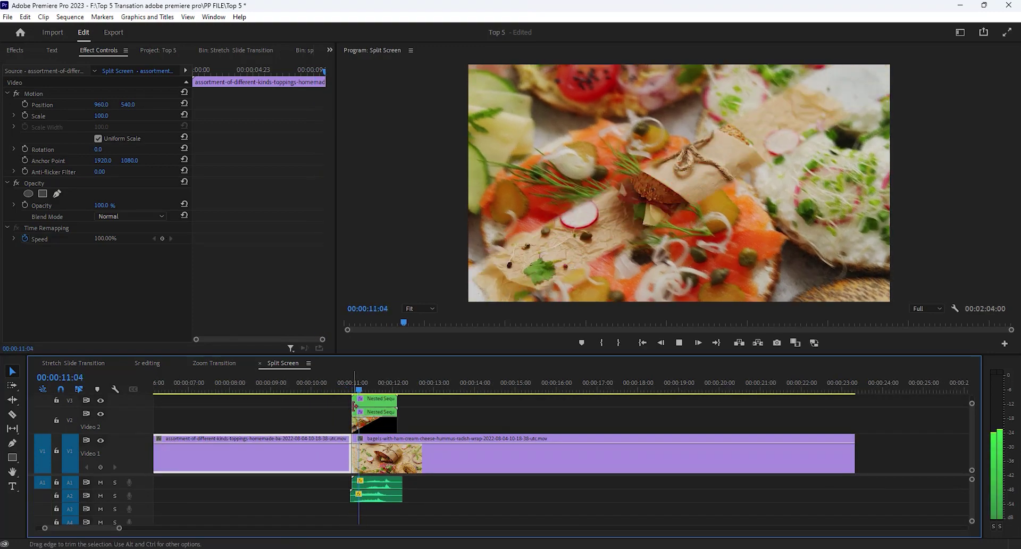